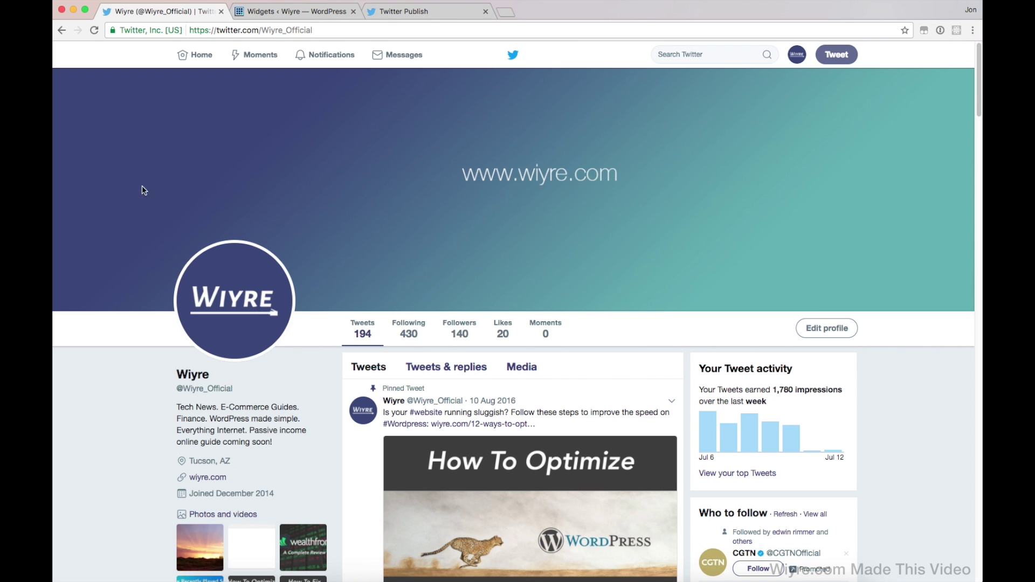
- Move between the WordPress Widgets page and the Twitter profile, scrolling to the sunset-photo tweet
scroll(134, 194, "down", 1)
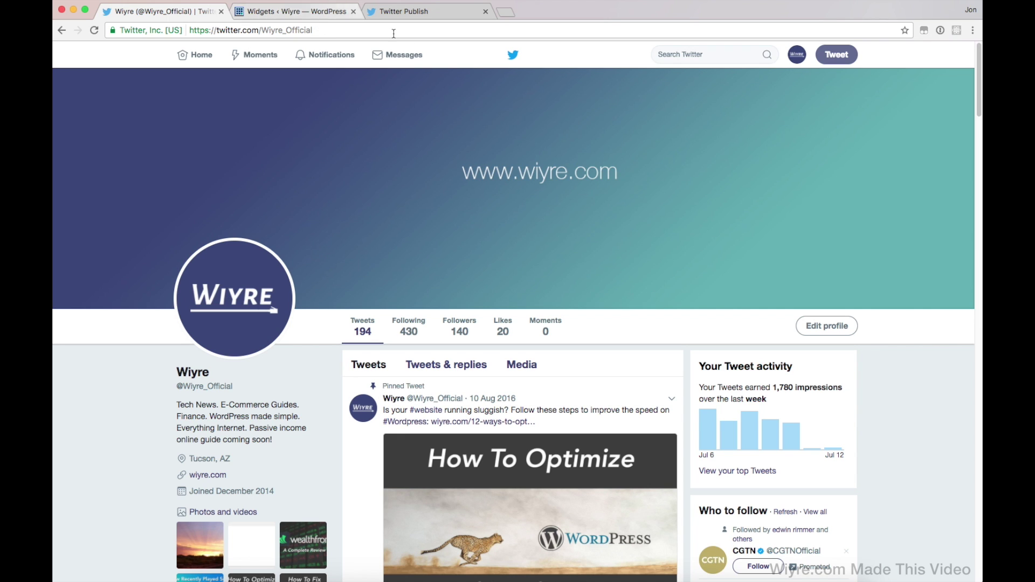
left_click(289, 13)
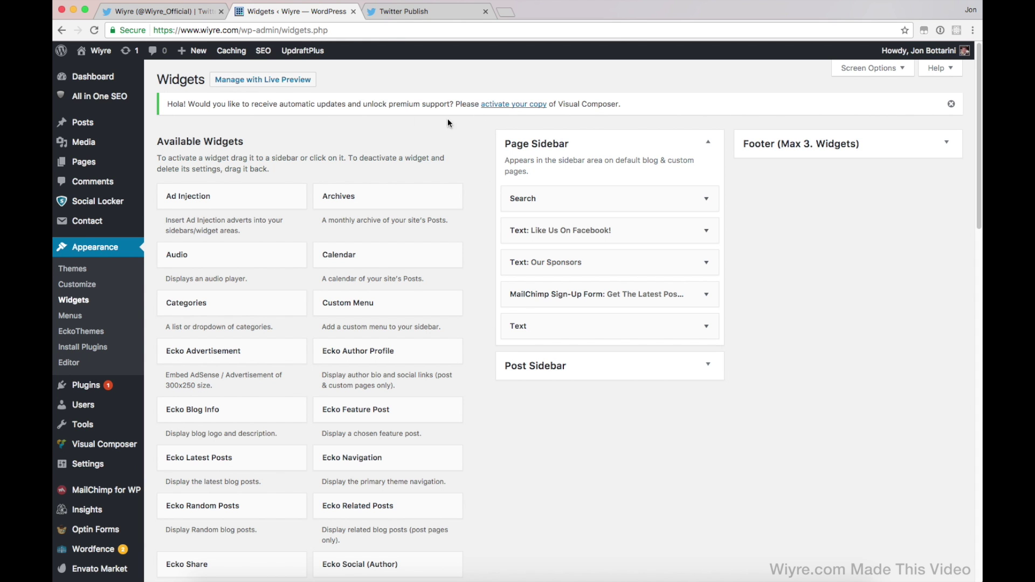
left_click(182, 12)
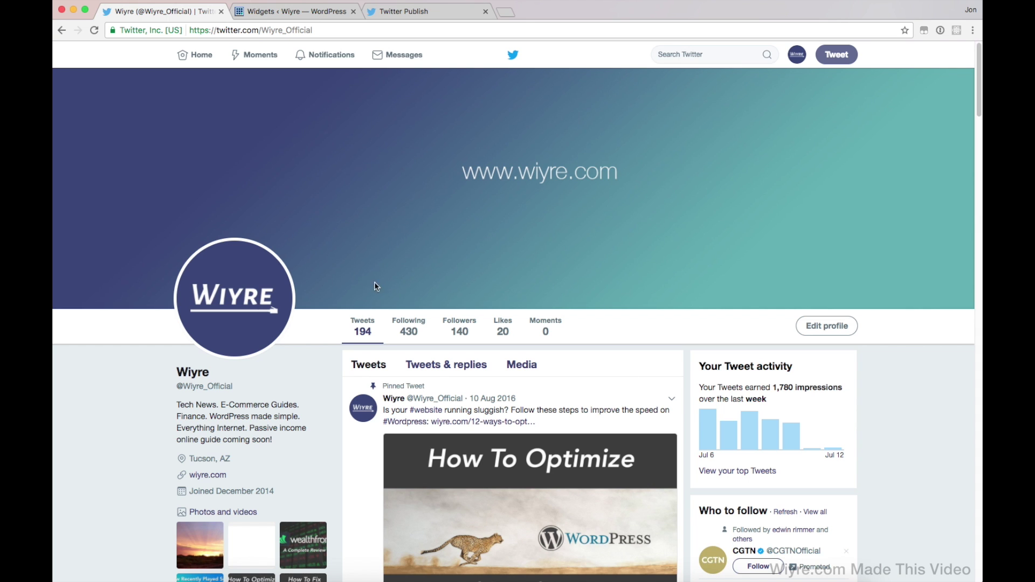
left_click(316, 15)
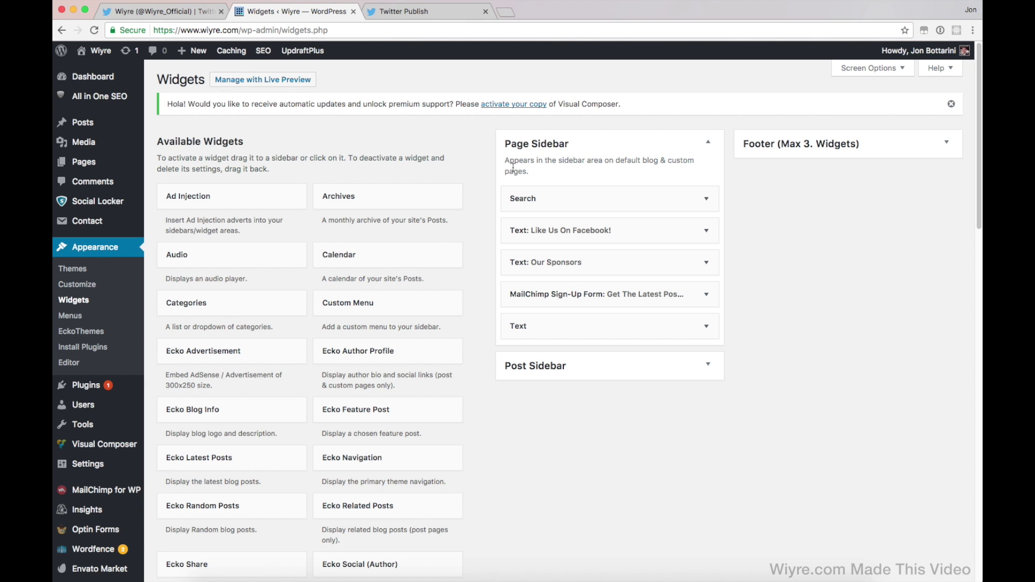
left_click(173, 11)
scroll(312, 195, "down", 12)
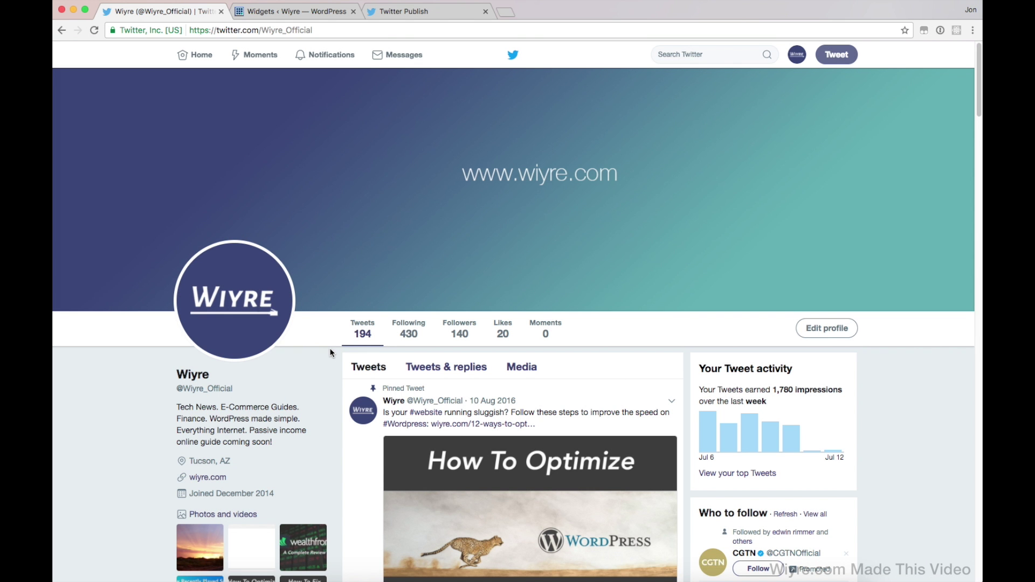
scroll(332, 349, "down", 10)
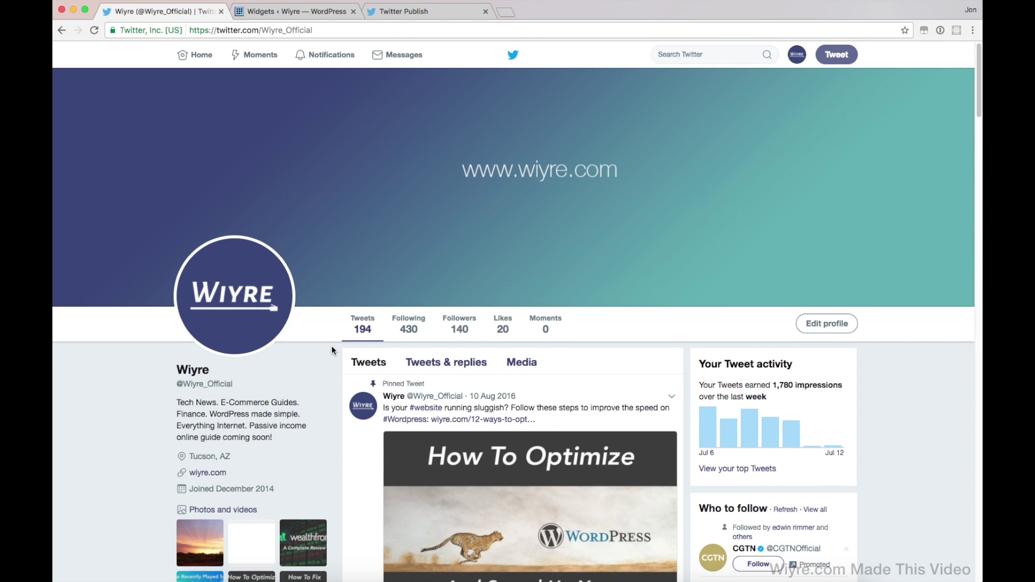
scroll(332, 349, "up", 5)
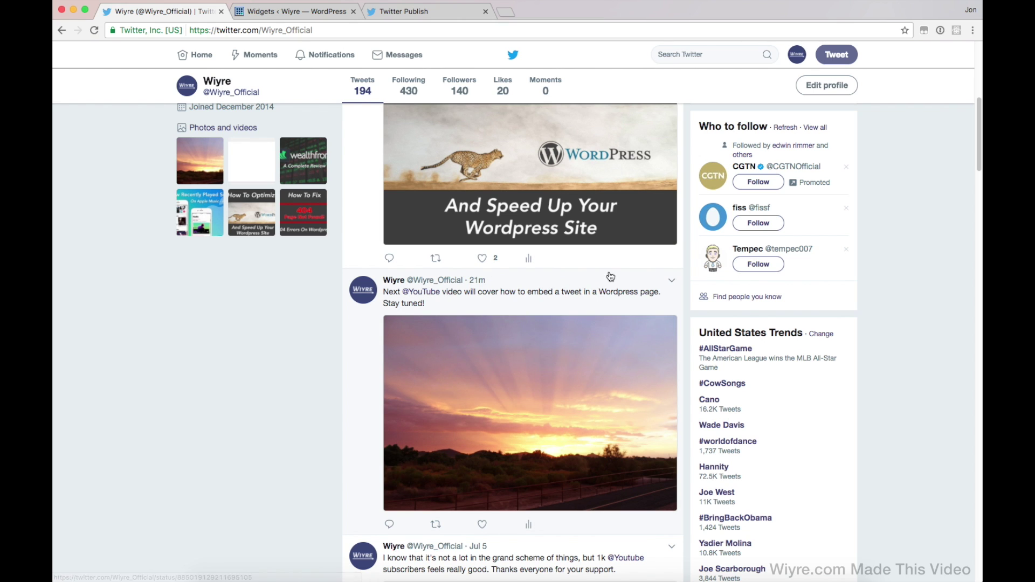
- Get the sunset tweet's embed code, turning Include media off and back on
left_click(672, 281)
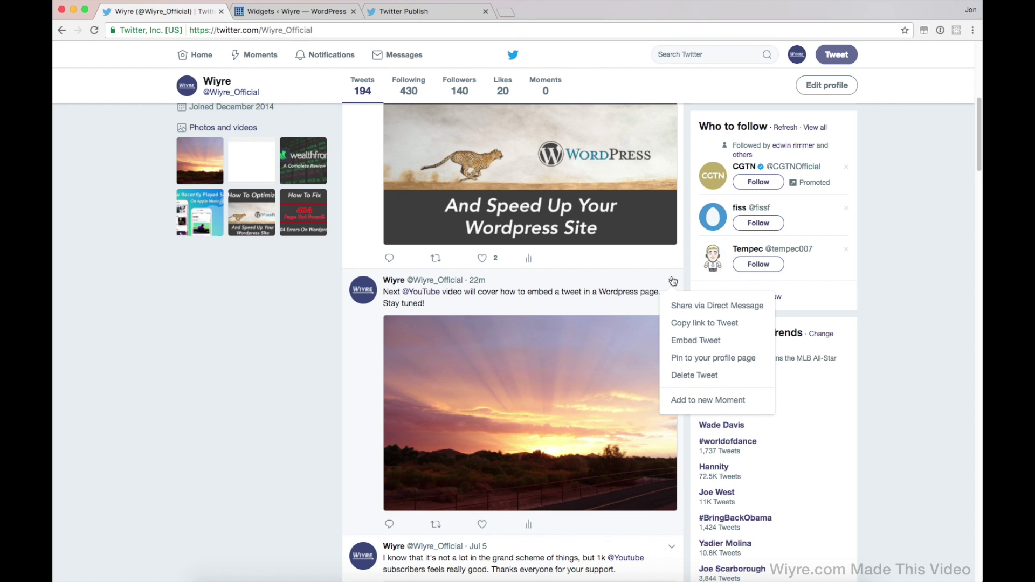
left_click(687, 342)
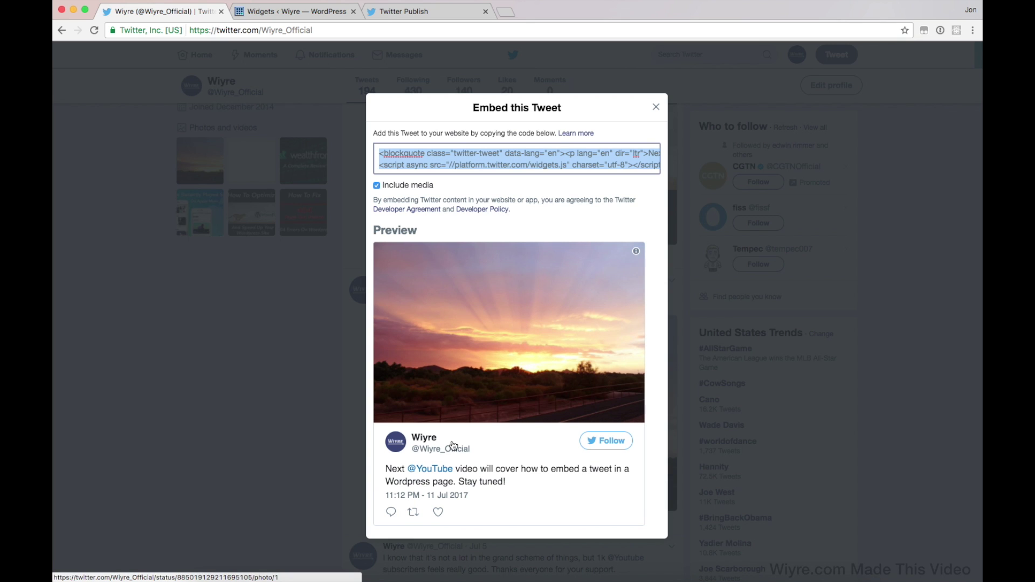
left_click(377, 186)
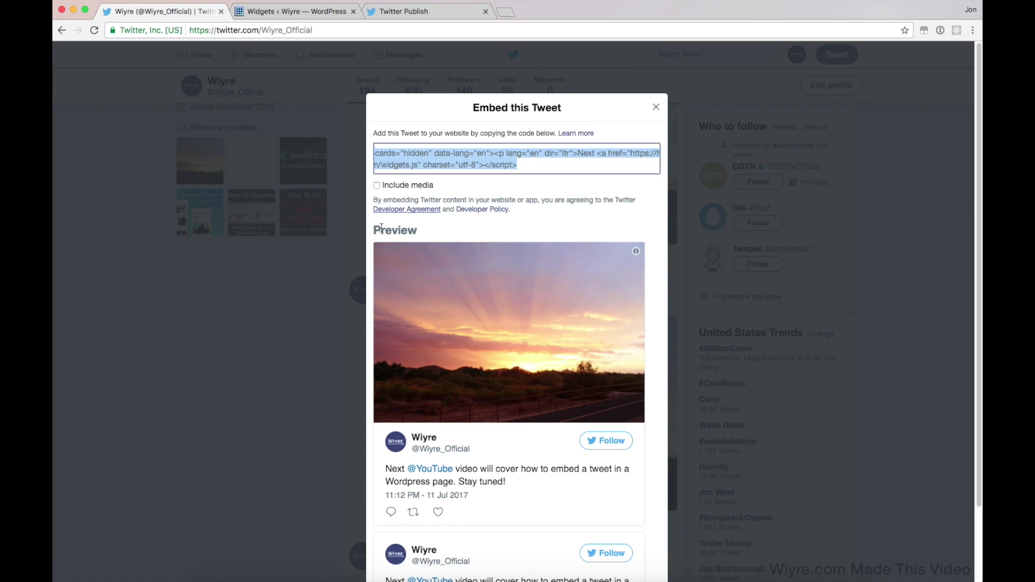
scroll(415, 350, "down", 3)
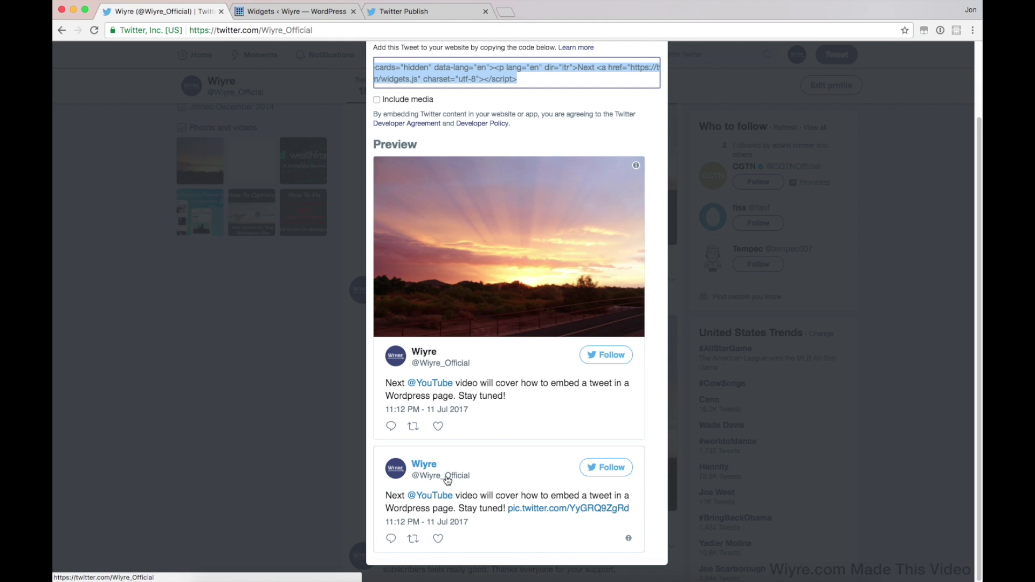
scroll(385, 104, "up", 1)
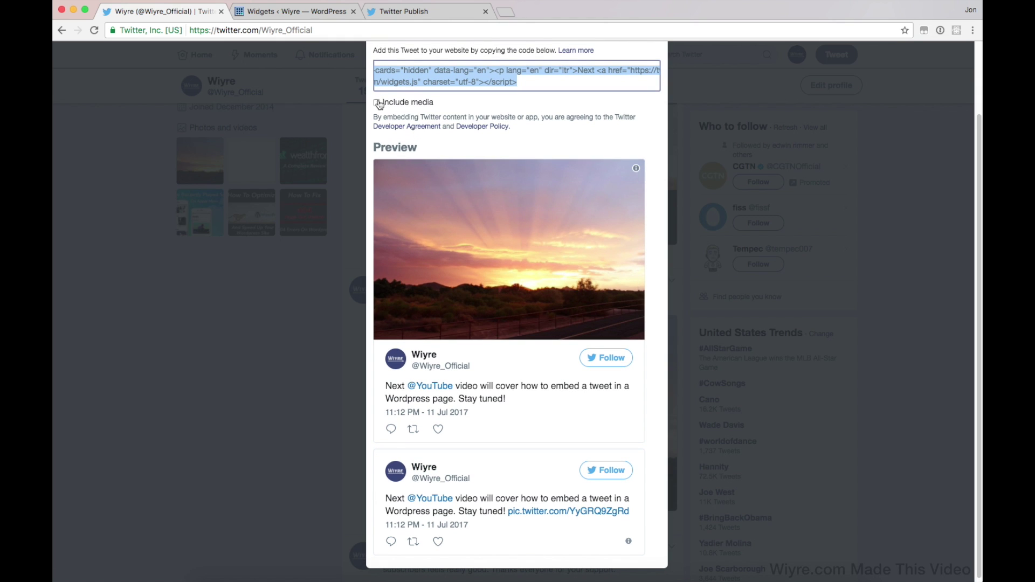
left_click(378, 104)
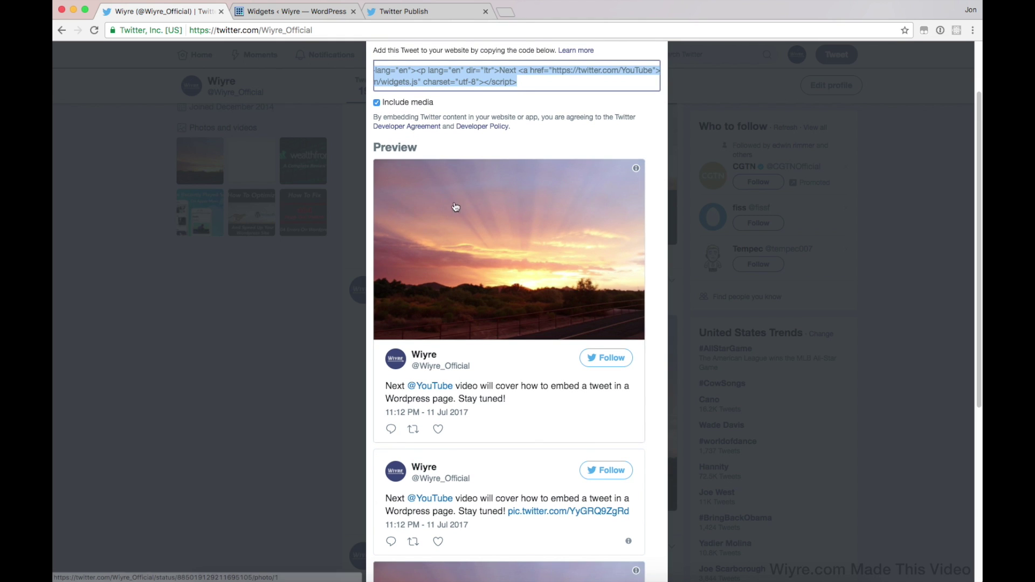
- Copy the tweet embed code and close the embed window
scroll(473, 214, "up", 3)
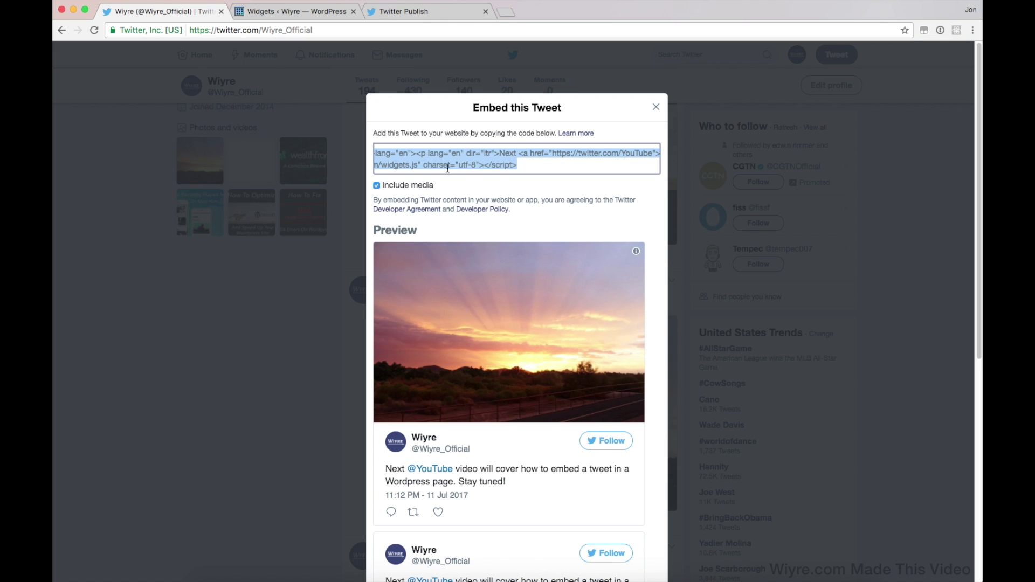
left_click(564, 153)
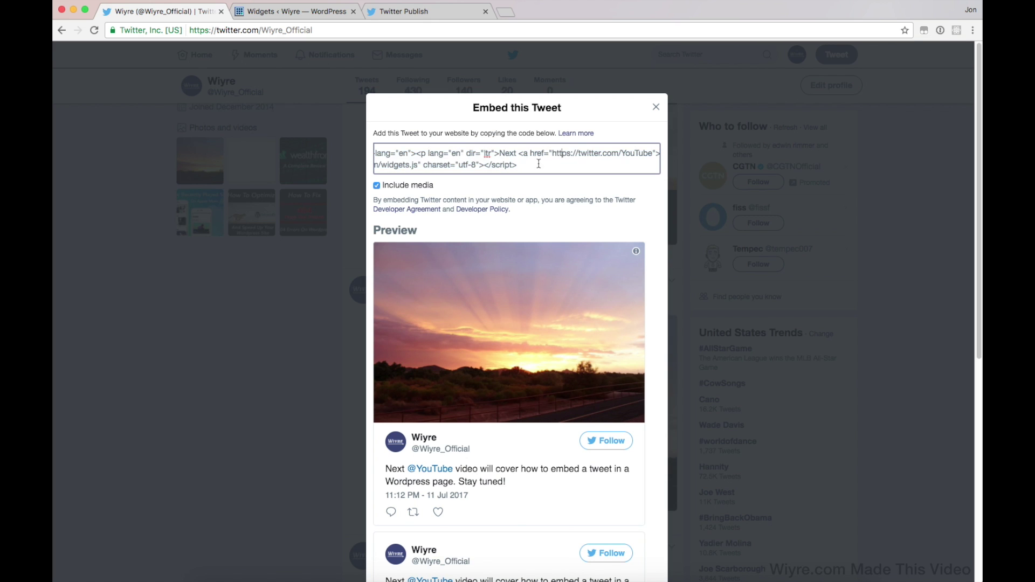
key("super+a")
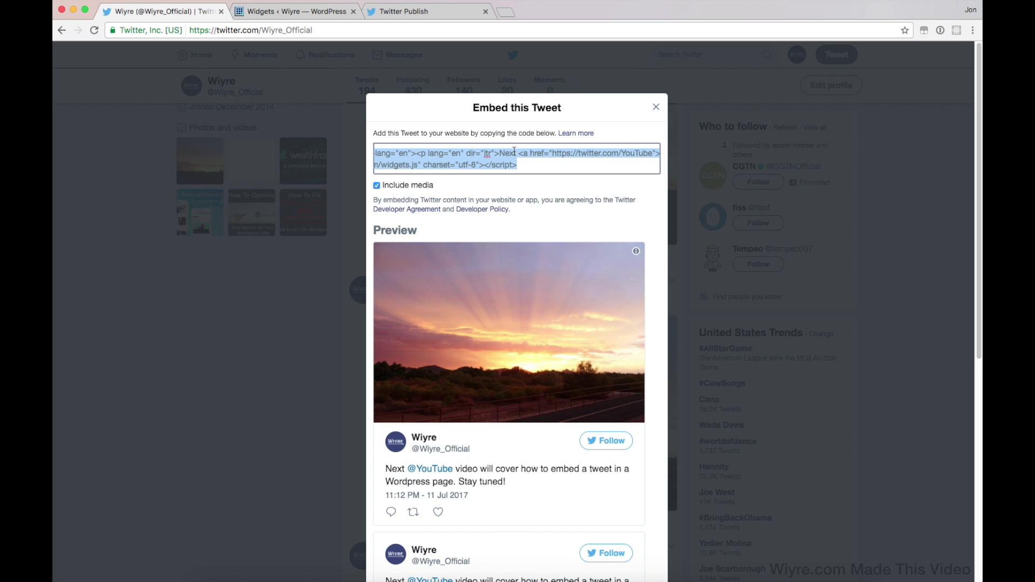
left_click(657, 106)
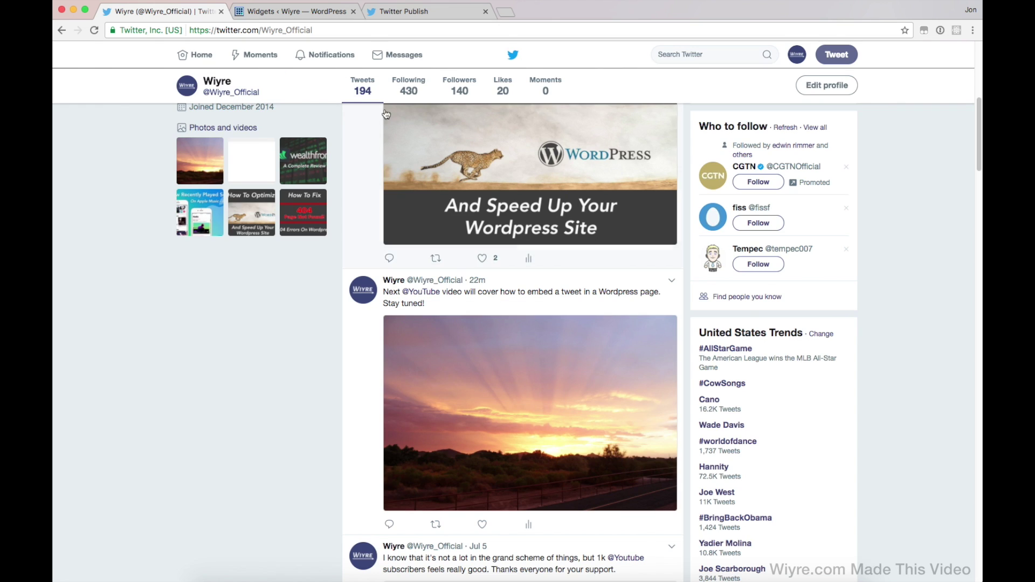
- On the WordPress Widgets page, drag a Text widget into the Page Sidebar
left_click(304, 12)
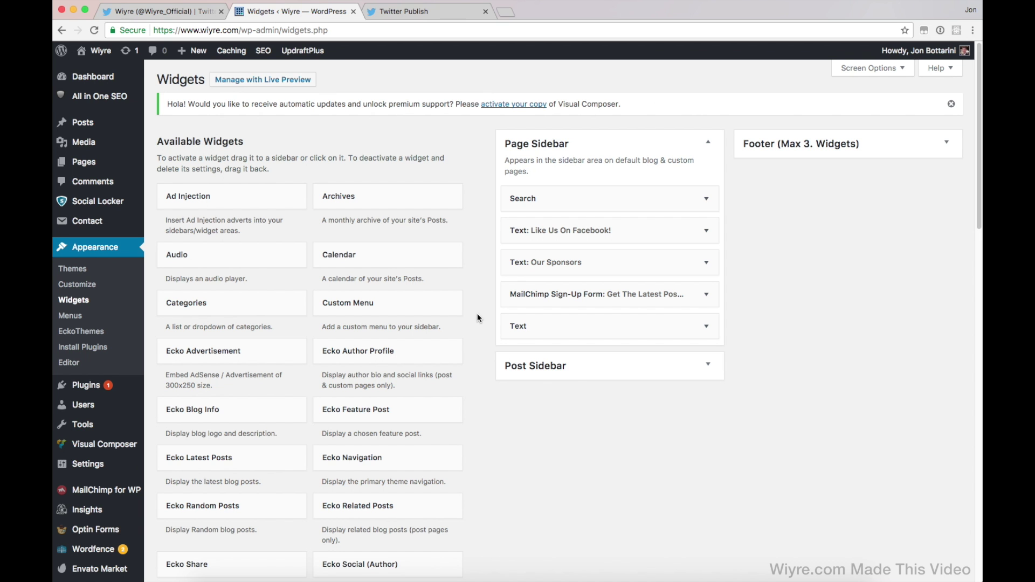
scroll(477, 314, "down", 10)
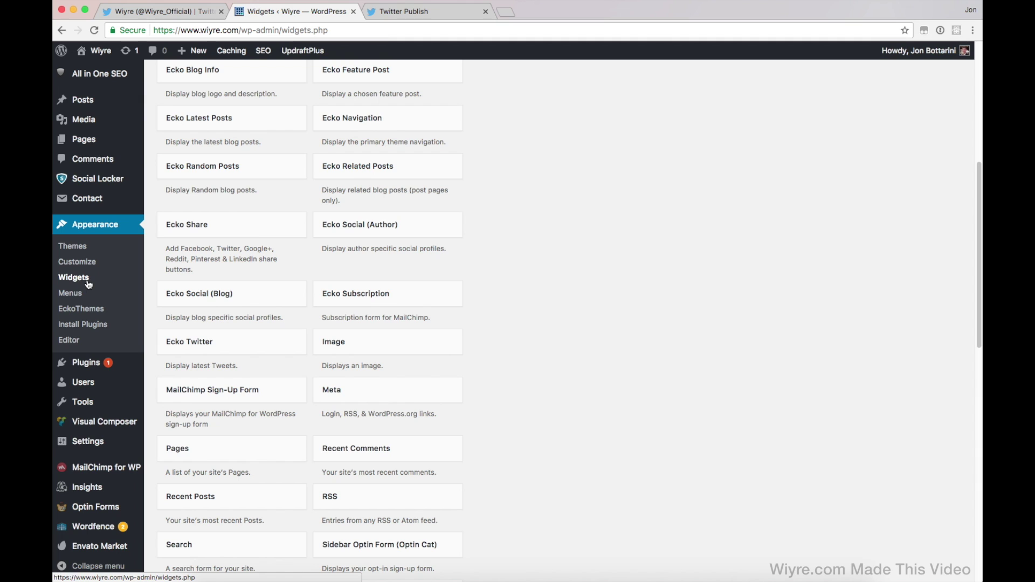
mouse_move(90, 147)
scroll(334, 303, "down", 4)
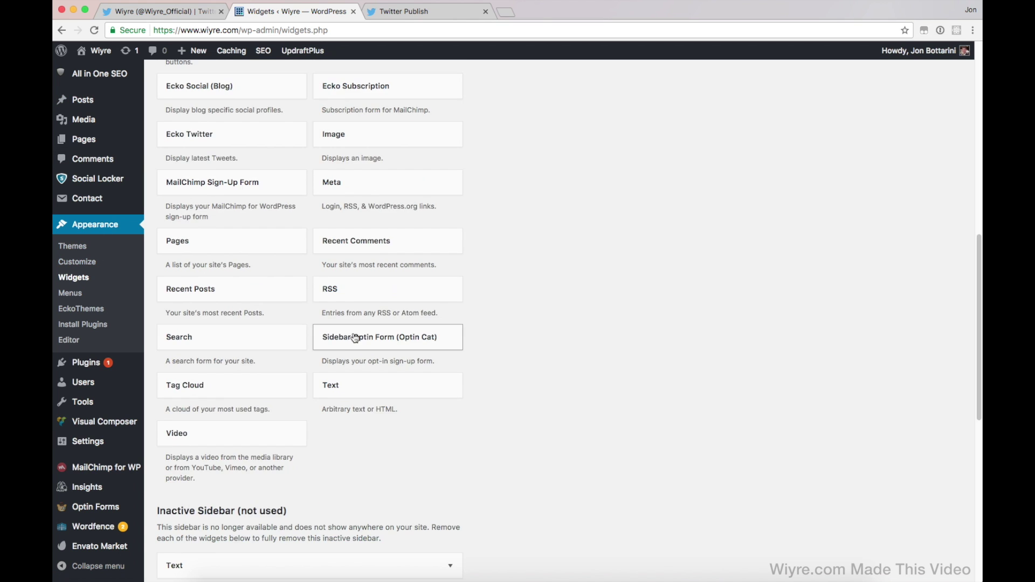
left_click_drag(343, 392, 542, 360)
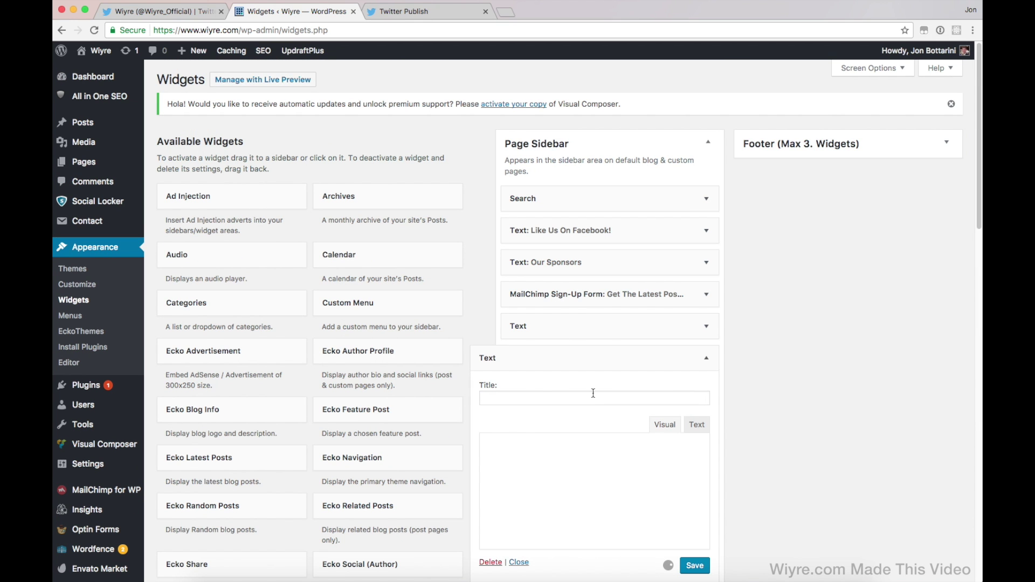
- Title the widget 'Twitter Post', paste the embed code in the Text editor, and save
left_click(542, 399)
type("Twitter")
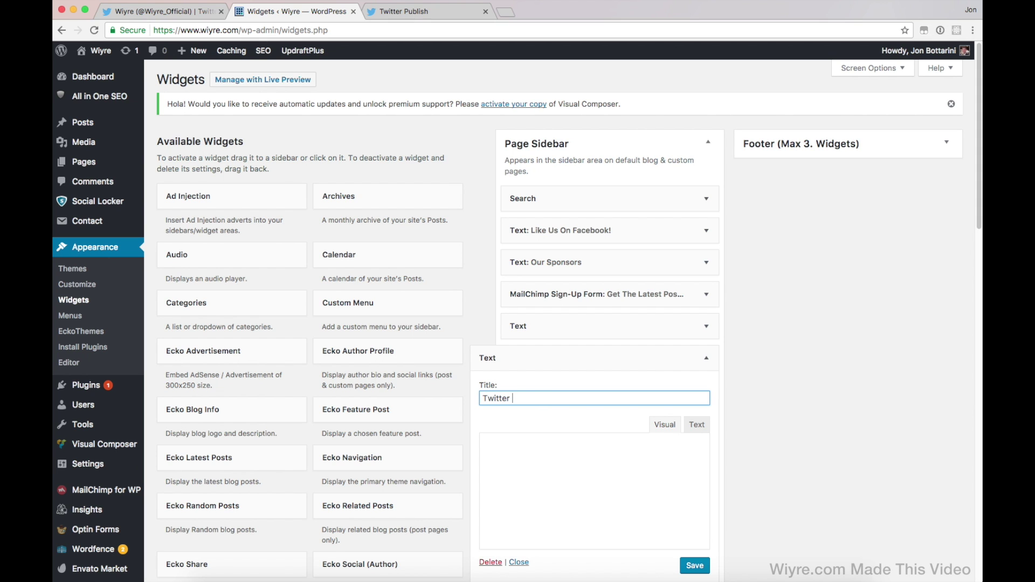
type(" Post")
left_click(542, 490)
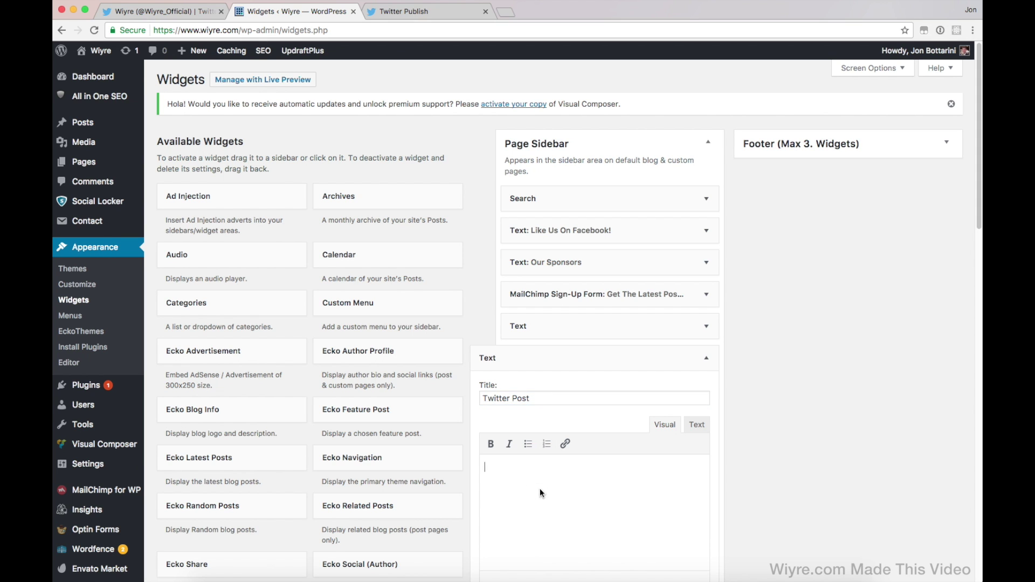
scroll(571, 396, "down", 5)
left_click(697, 196)
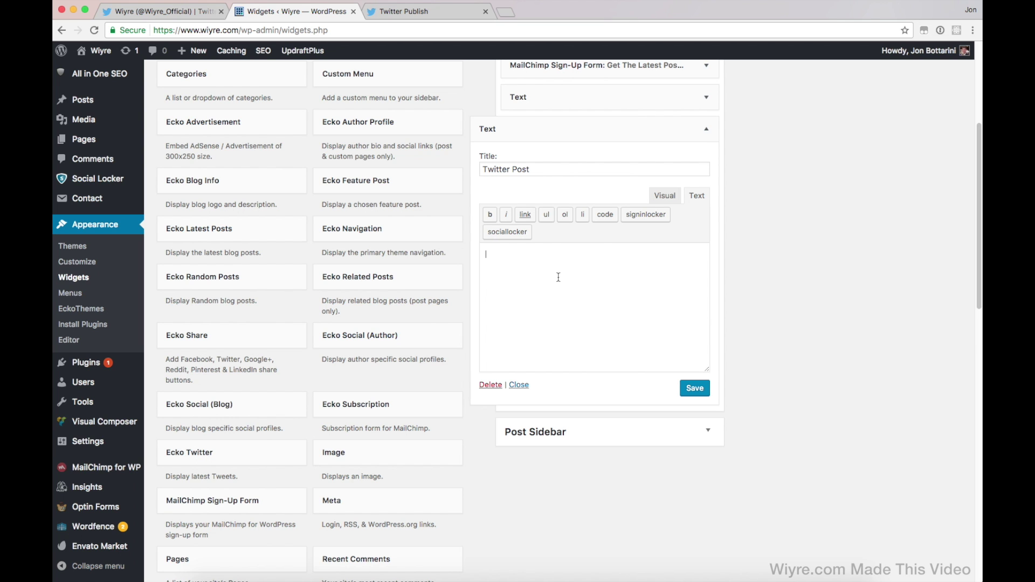
key("super+v")
scroll(600, 274, "up", 5)
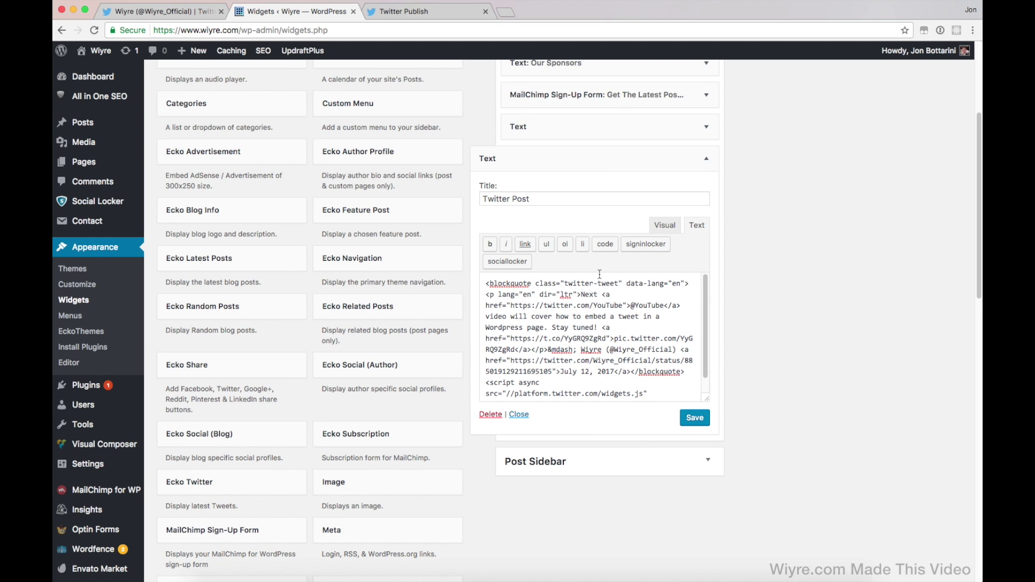
scroll(608, 308, "down", 4)
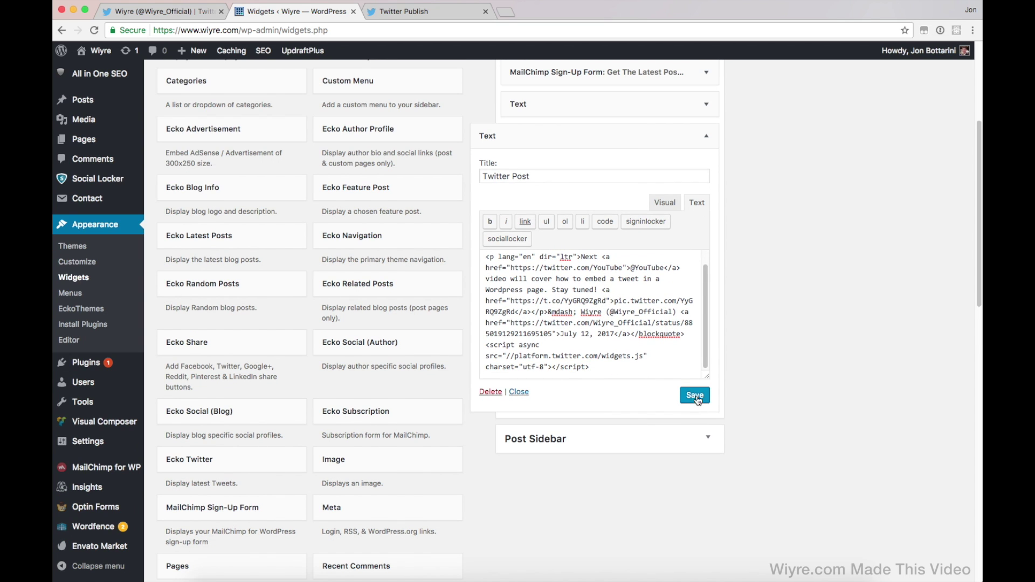
left_click(695, 396)
- Open the live site in a new tab
scroll(750, 373, "up", 5)
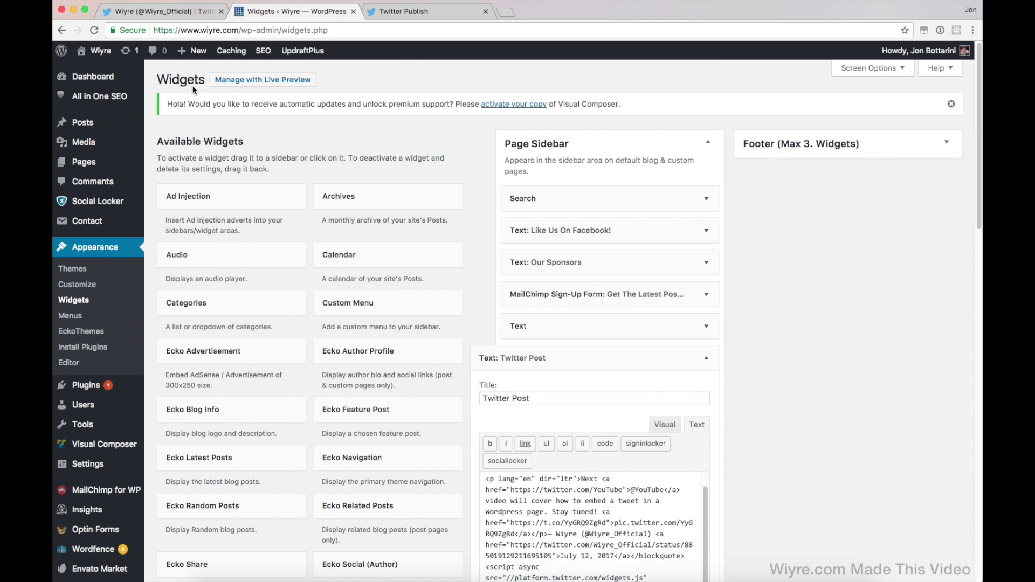
mouse_move(96, 50)
left_click(92, 72, "super")
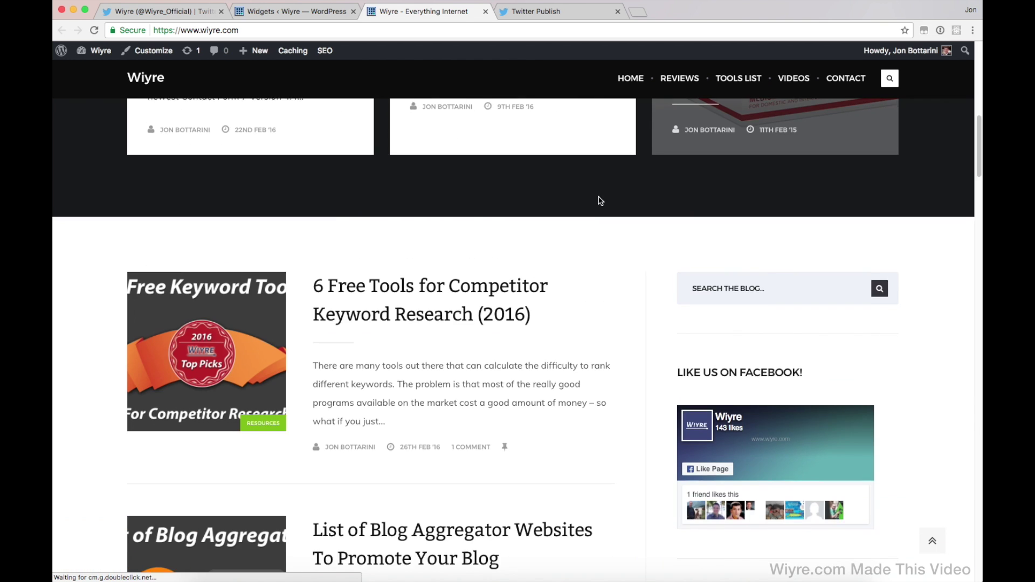
- Scroll the live site to the sunset tweet in the sidebar, then go to Twitter Publish
scroll(601, 201, "down", 15)
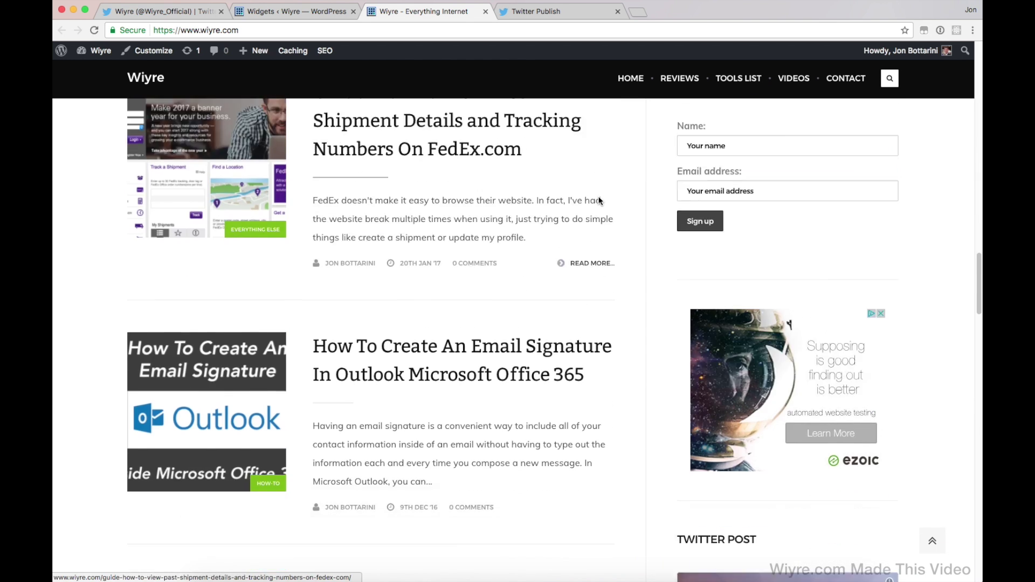
scroll(601, 201, "down", 8)
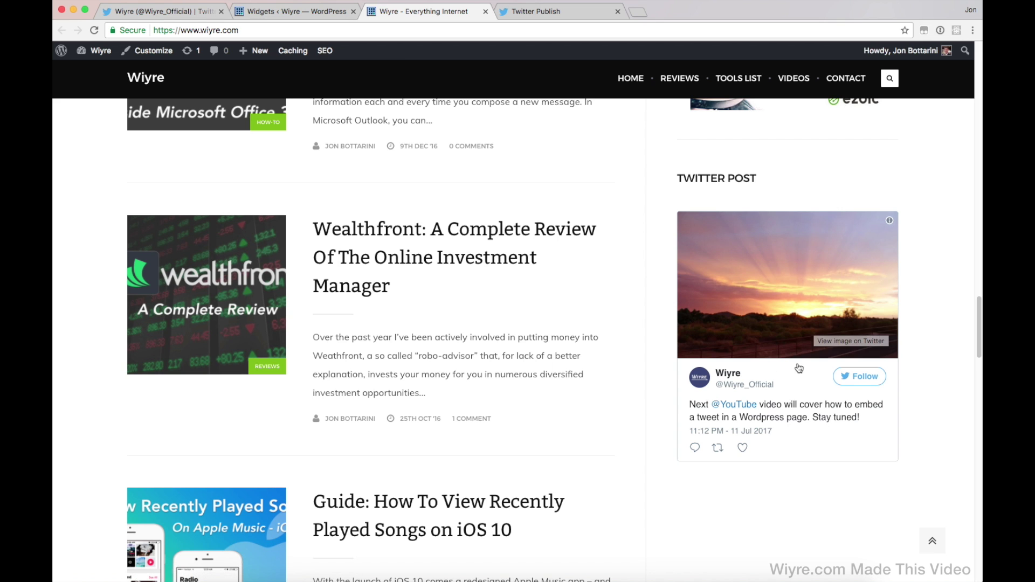
left_click(555, 12)
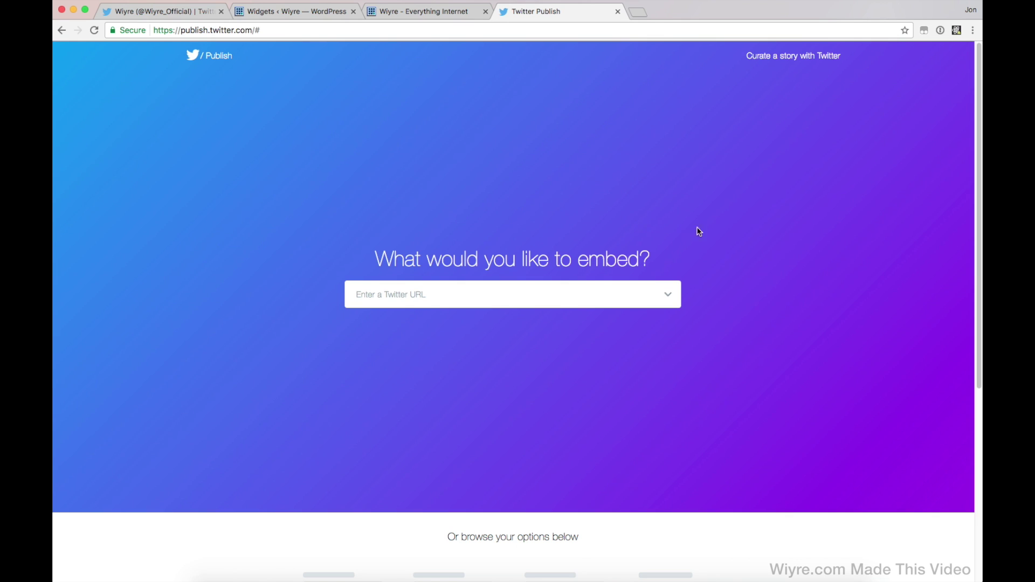
- Replace the example profile URL with the site's own Twitter profile address and submit it
left_click(669, 296)
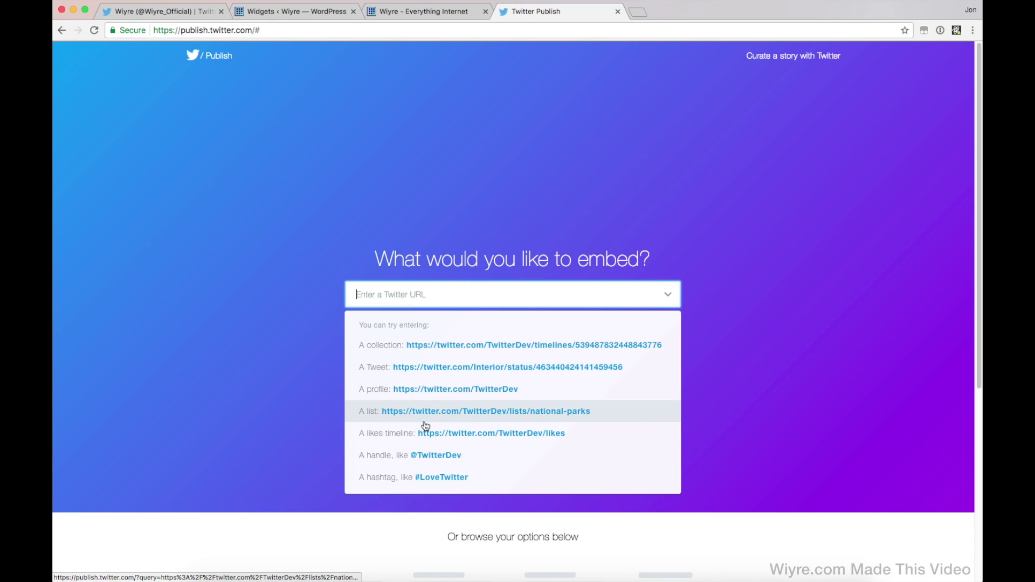
left_click(392, 390)
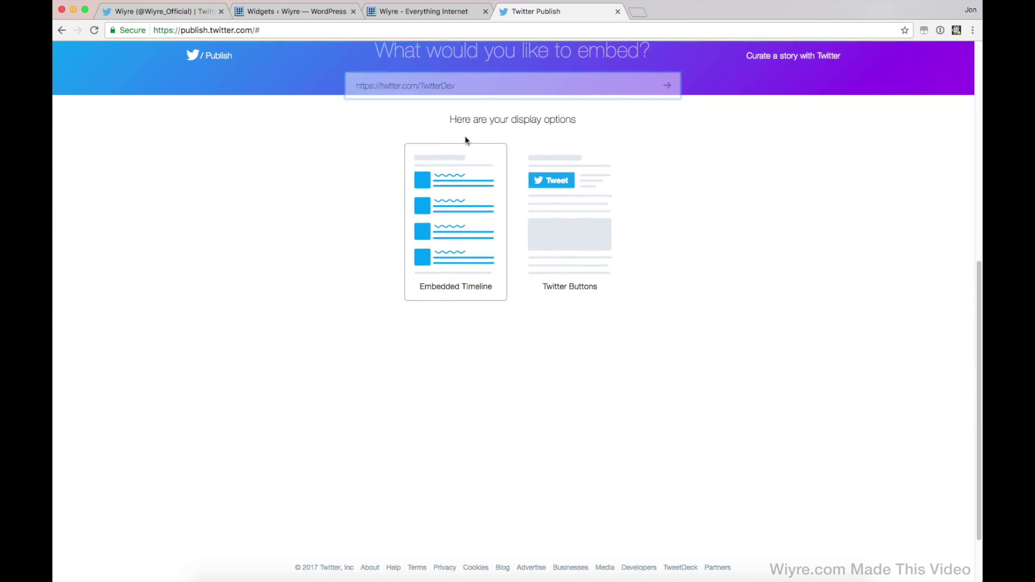
scroll(473, 62, "up", 7)
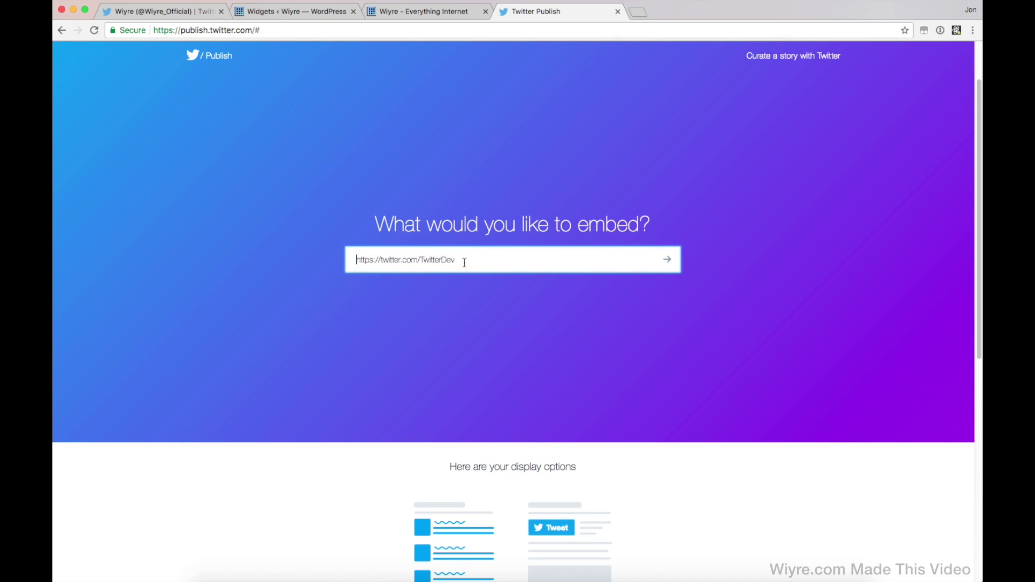
left_click_drag(464, 261, 422, 261)
key("BackSpace")
left_click(189, 11)
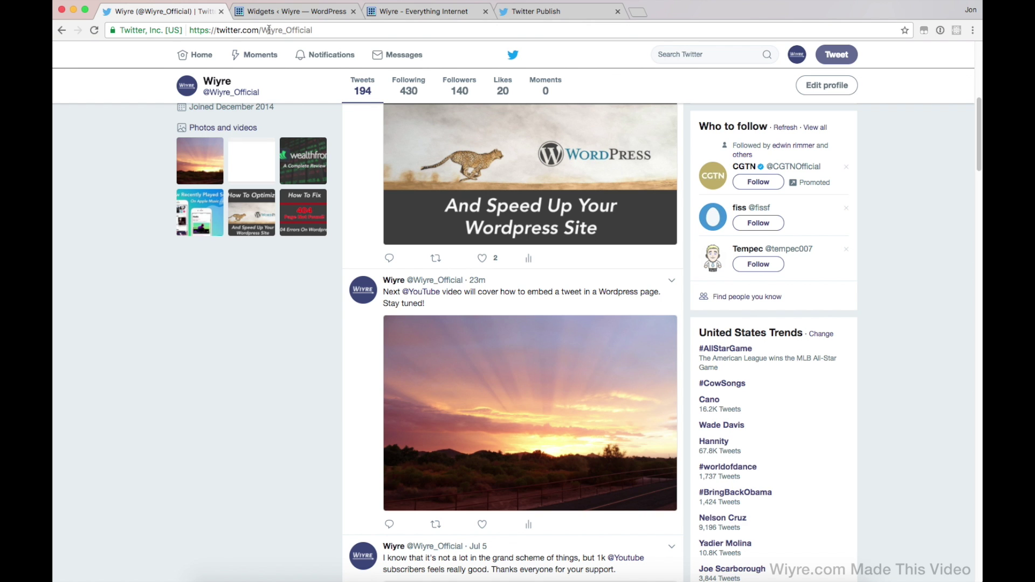
left_click(547, 11)
key("ctrl+a")
type("https://twitter.com/Wyre_Official")
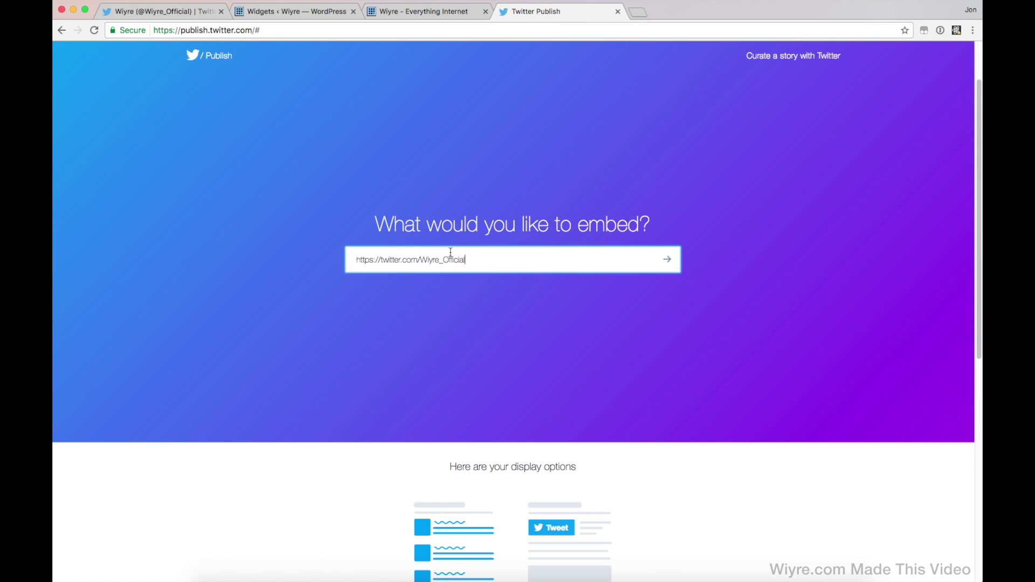
left_click(668, 259)
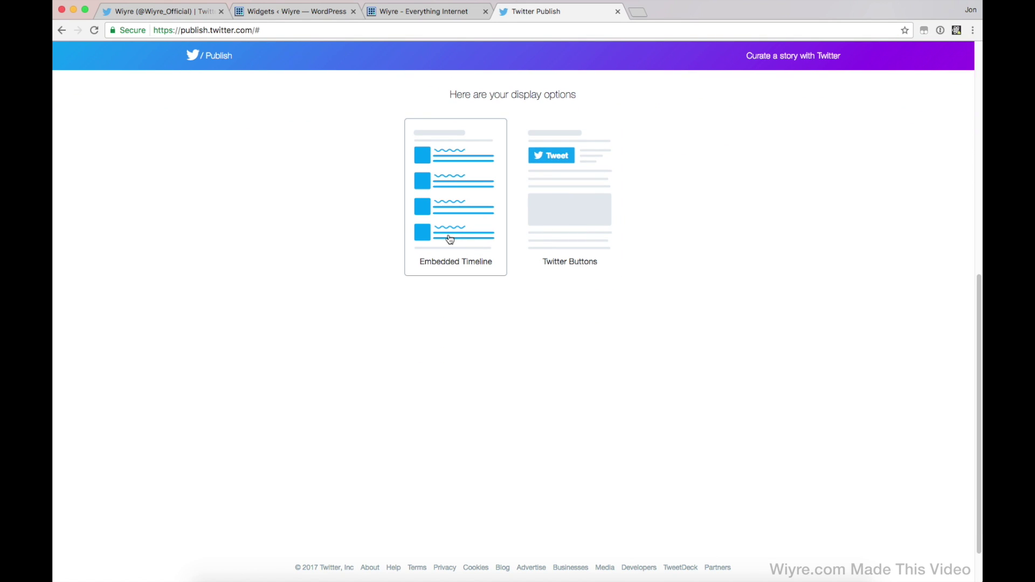
- Choose Embedded Timeline and review the generated code and tweet preview
left_click(429, 175)
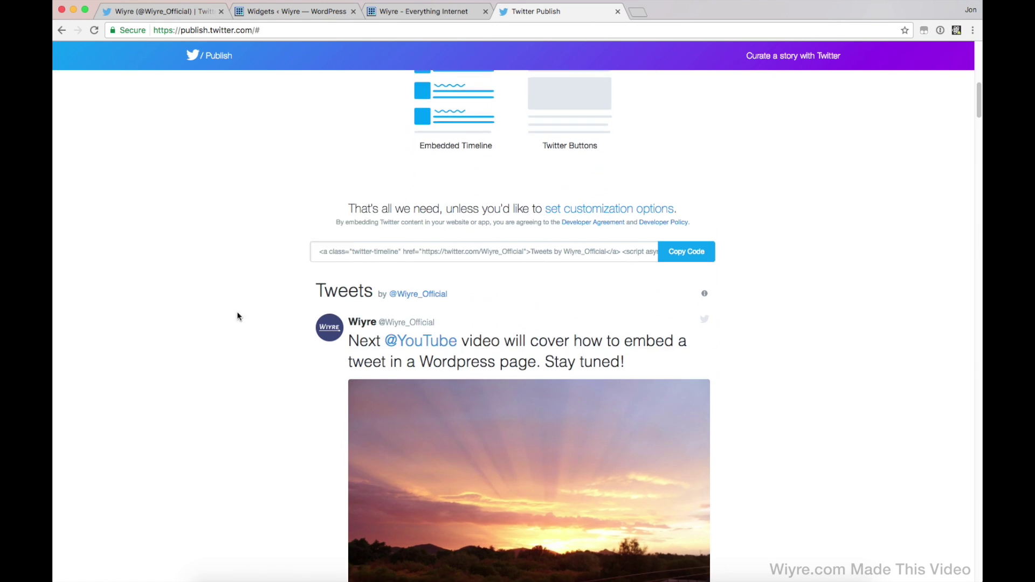
scroll(358, 241, "down", 3)
scroll(358, 261, "up", 4)
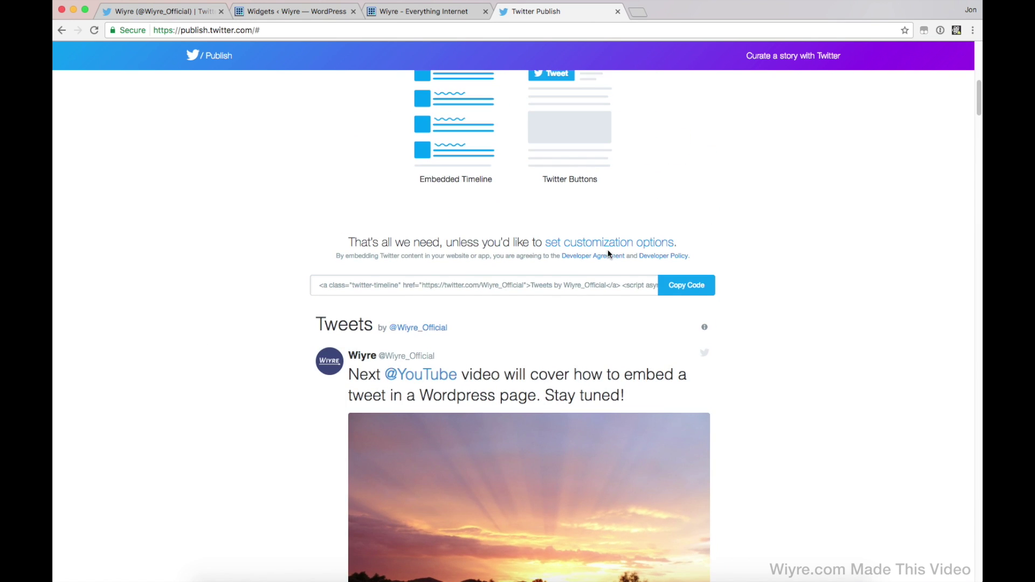
scroll(377, 365, "down", 15)
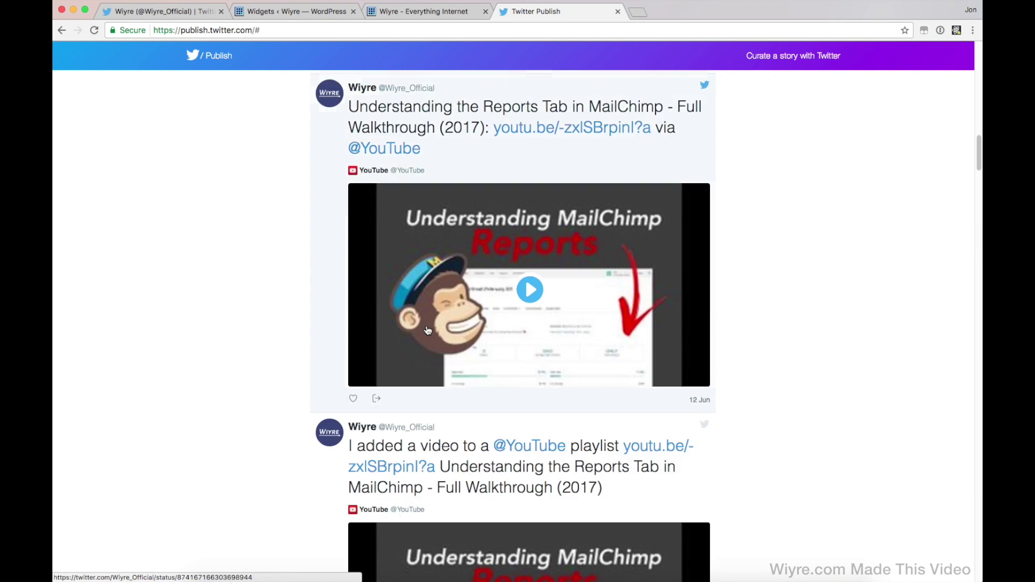
scroll(428, 330, "down", 20)
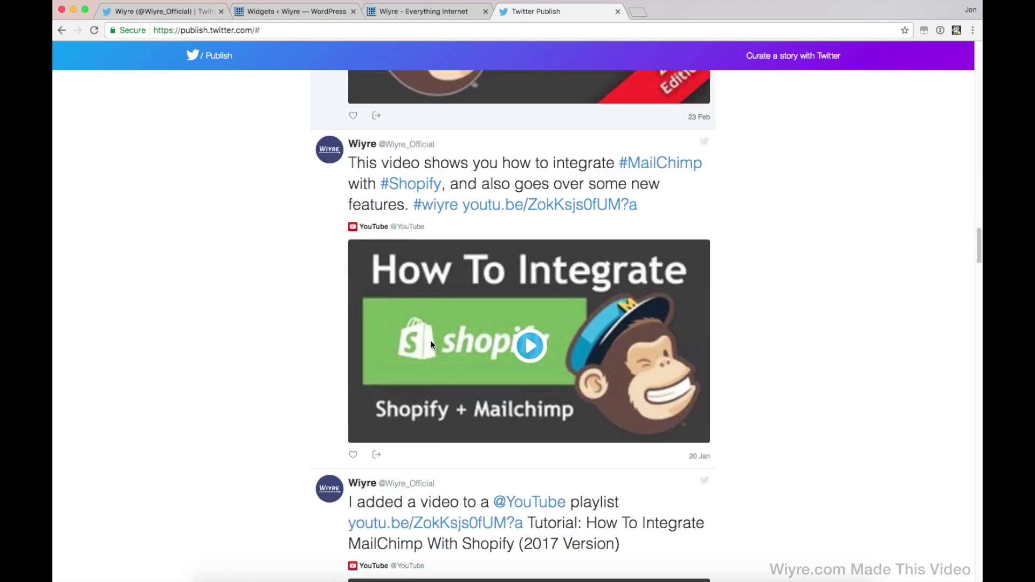
scroll(431, 341, "up", 20)
scroll(323, 389, "down", 5)
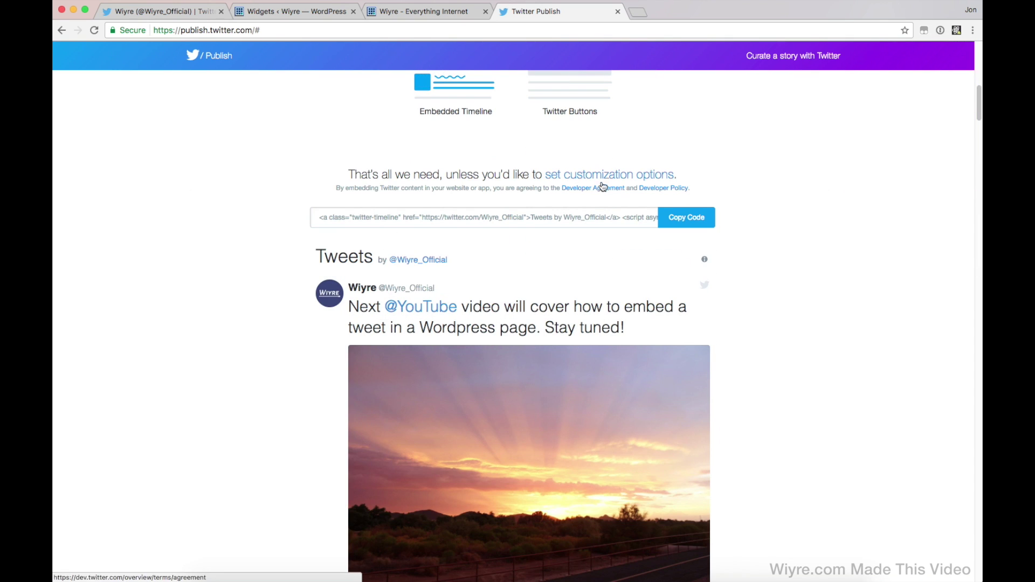
- Customize the timeline with the Dark theme and green #19CF86 links, keeping language Automatic
left_click(589, 175)
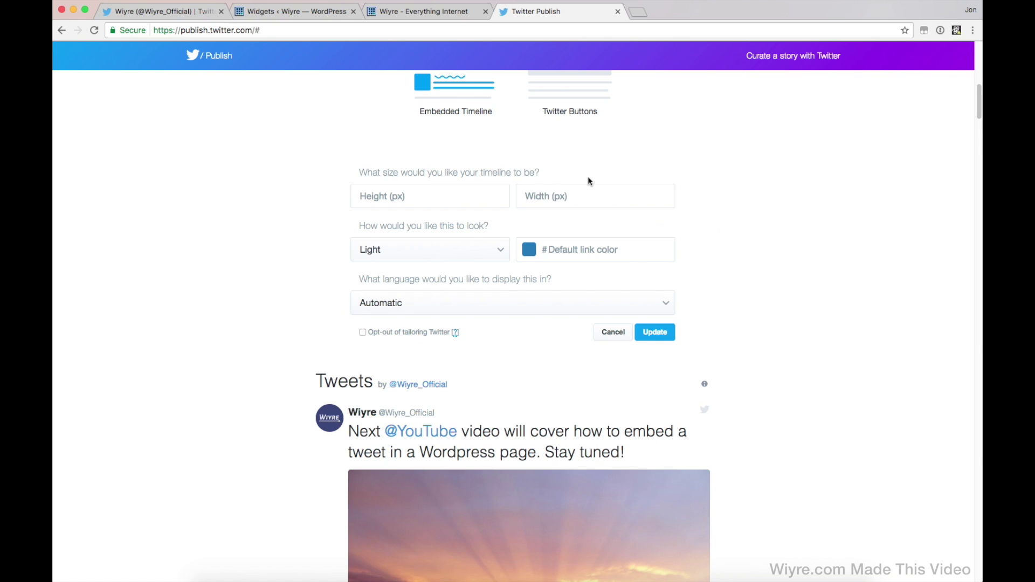
left_click(464, 254)
left_click(392, 260)
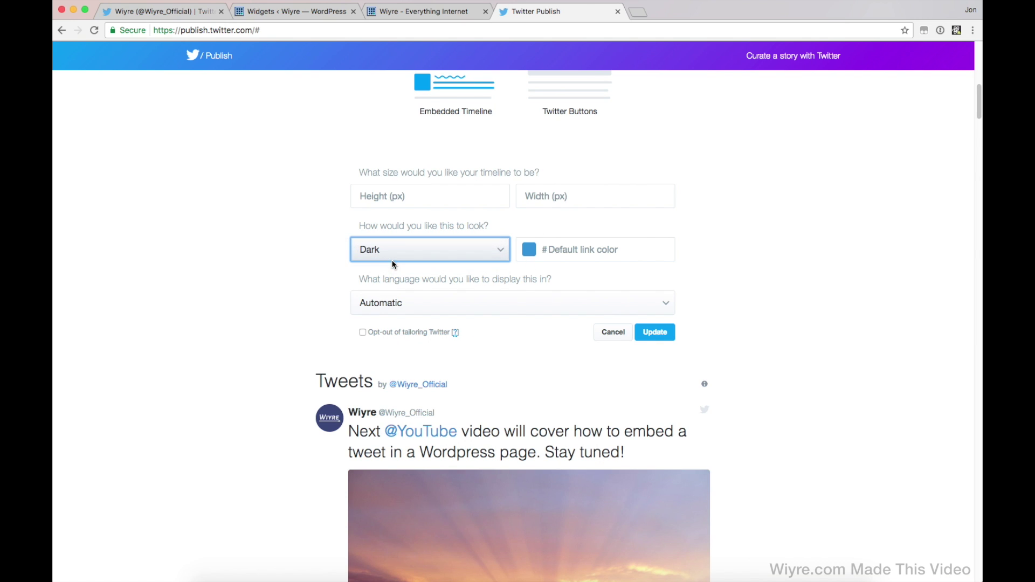
left_click(163, 230)
left_click(580, 247)
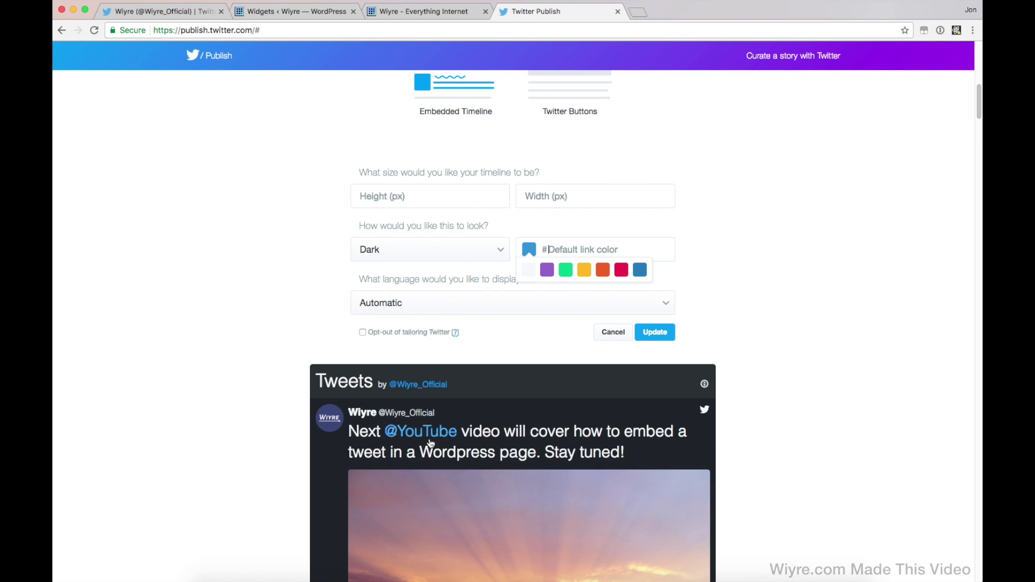
left_click(566, 270)
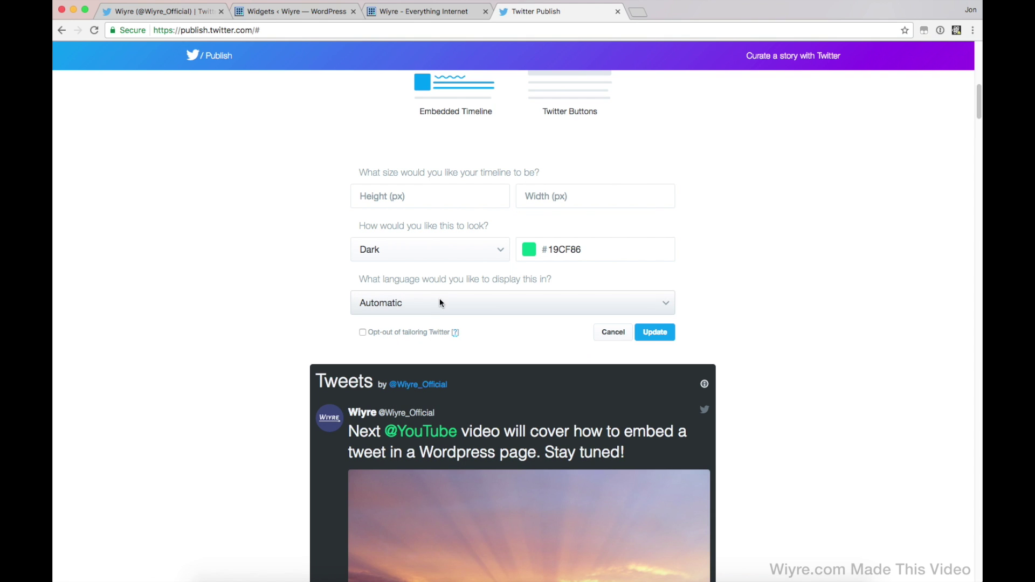
left_click(478, 303)
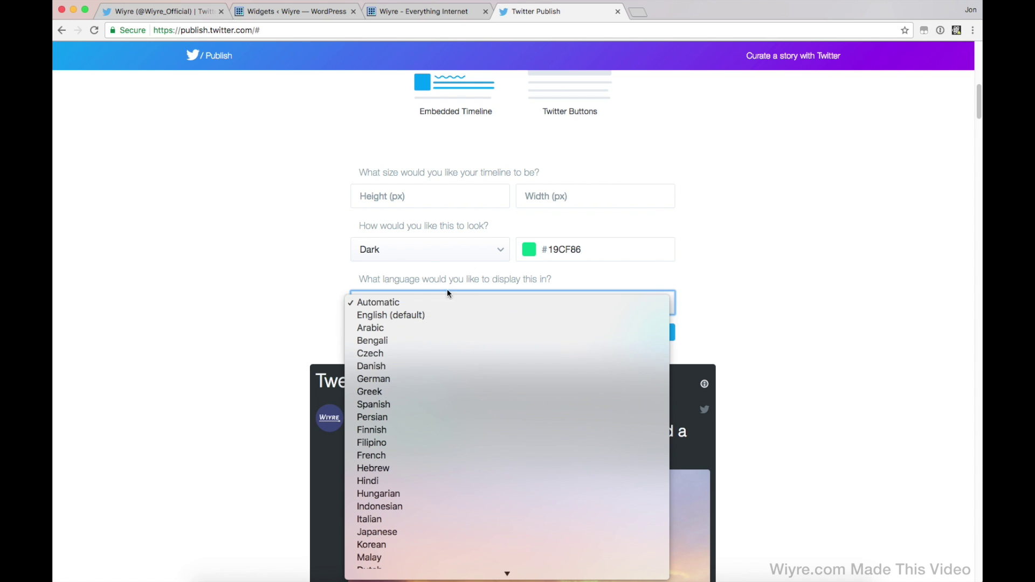
left_click(247, 260)
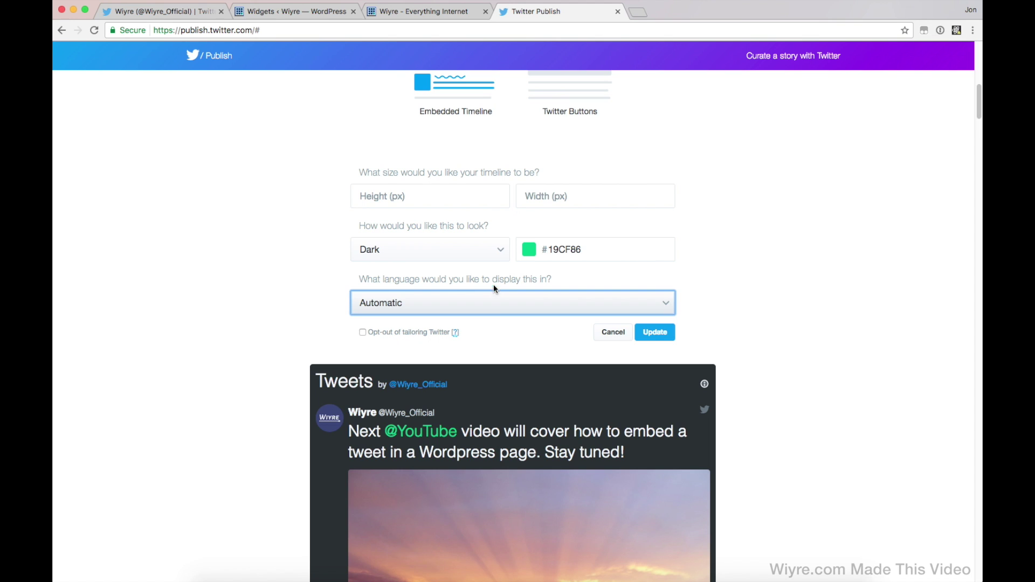
- Update the customized timeline embed code and copy it
left_click(263, 14)
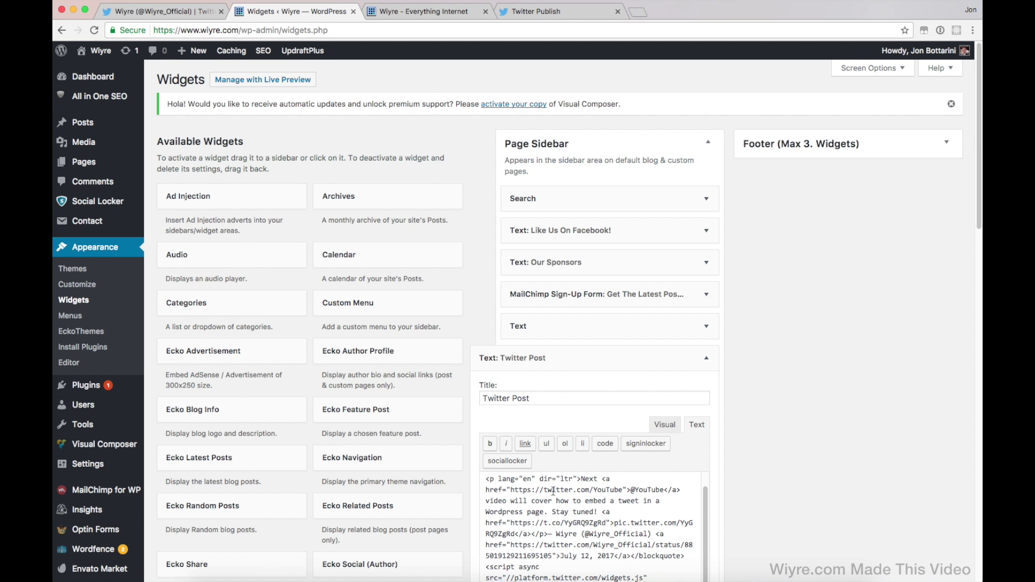
left_click(542, 15)
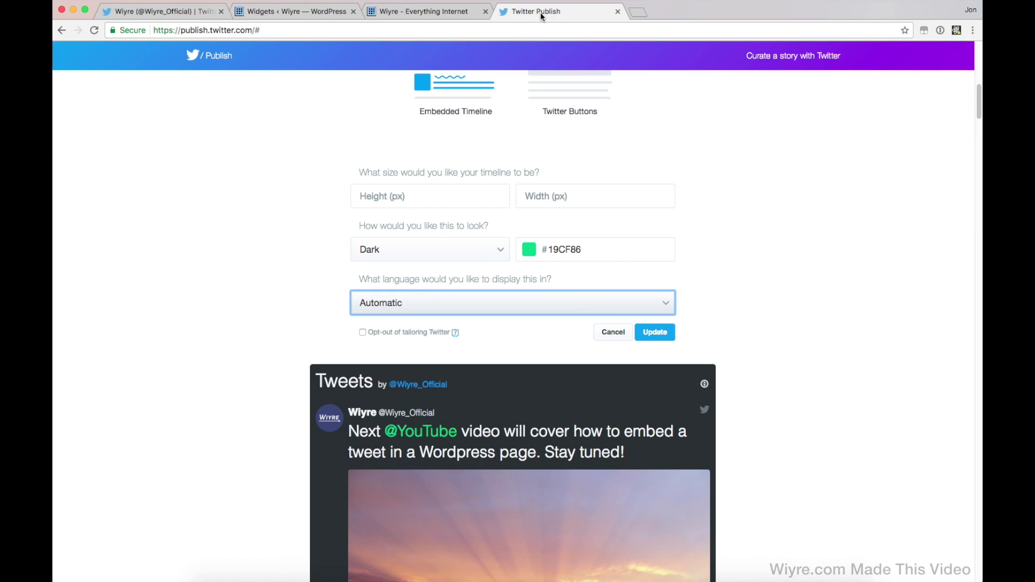
left_click(654, 331)
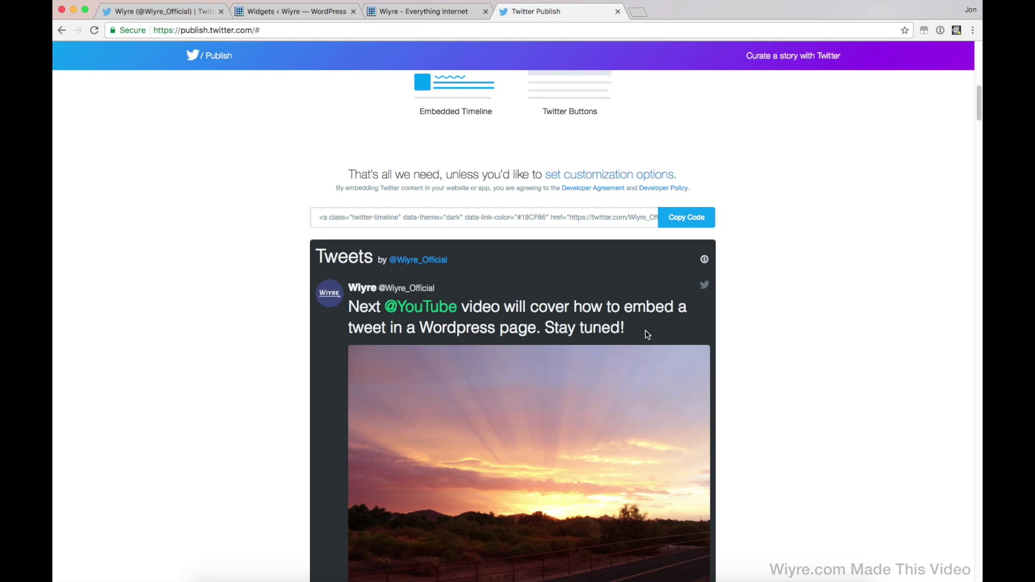
left_click(684, 220)
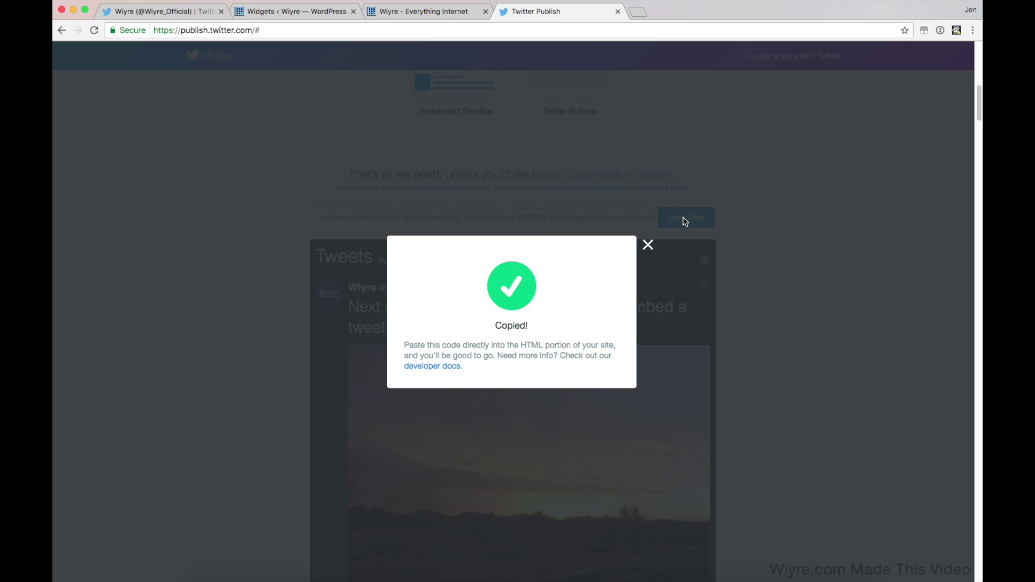
- Replace the Twitter Post widget's tweet code with the timeline code and save it
left_click(295, 11)
scroll(544, 291, "down", 5)
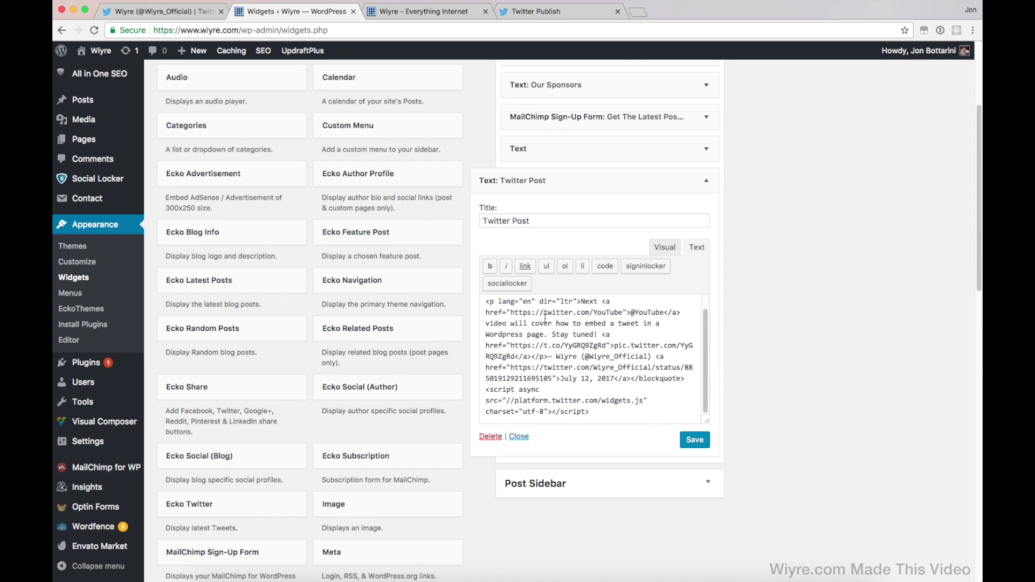
left_click_drag(619, 414, 489, 287)
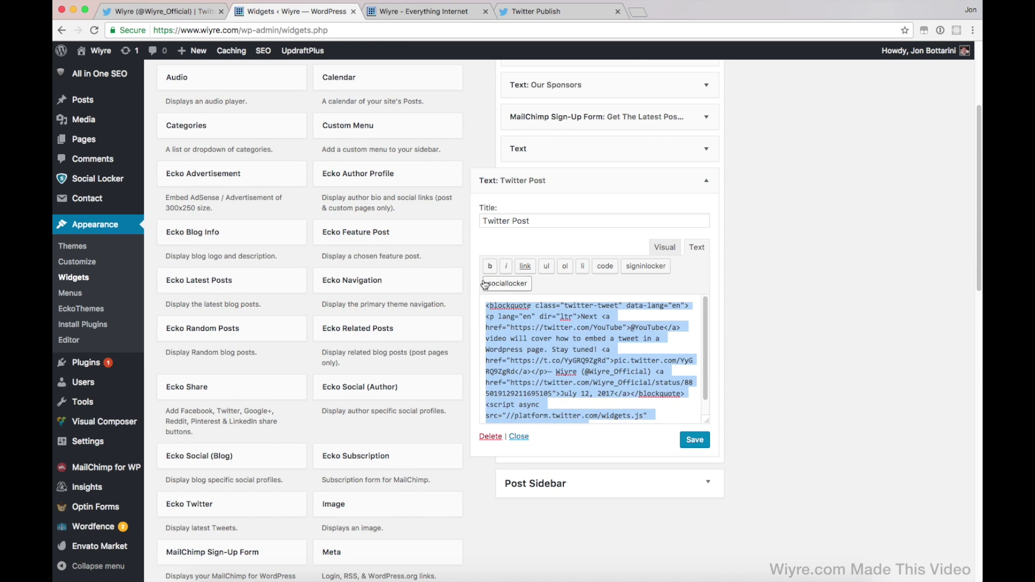
key("super+v")
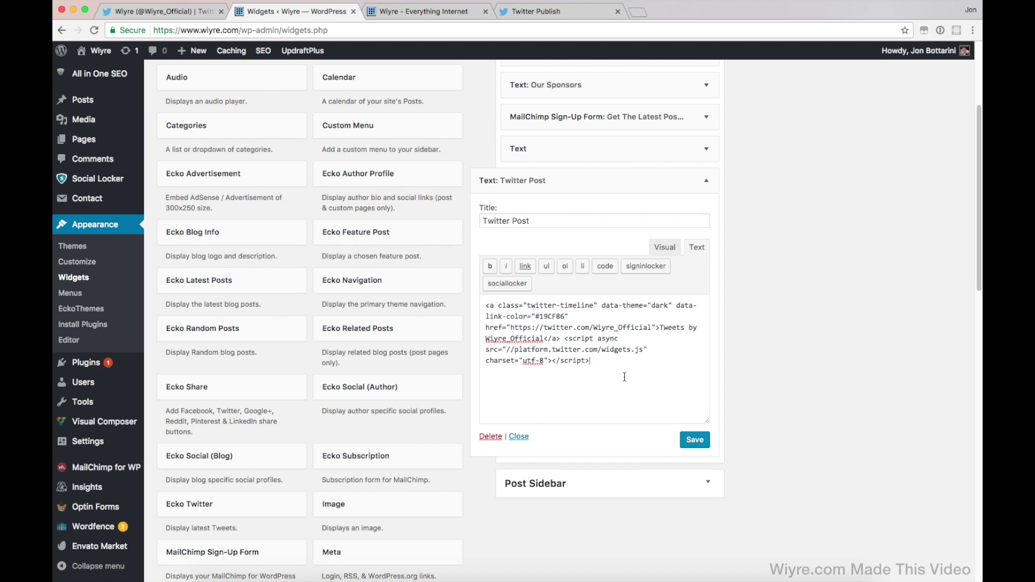
left_click(699, 443)
- Reload the live site and scroll through the dark, green-linked sidebar timeline
left_click(448, 11)
left_click(442, 29)
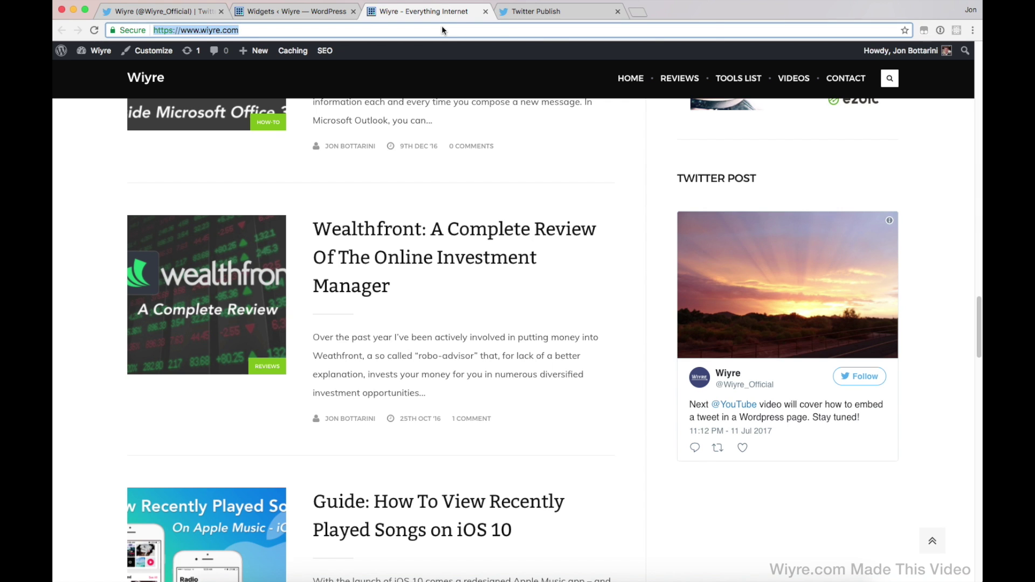
key("Return")
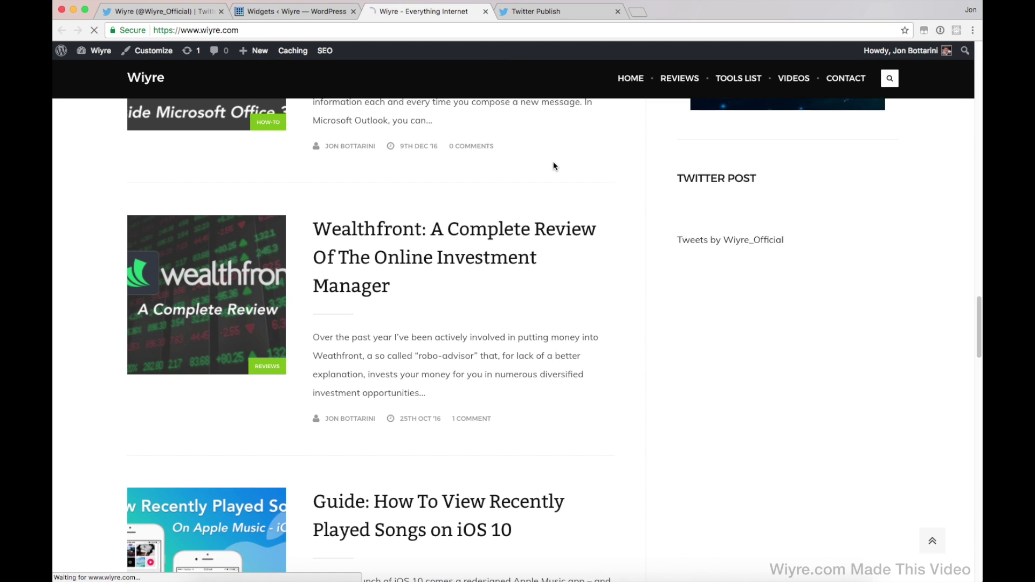
scroll(567, 166, "down", 2)
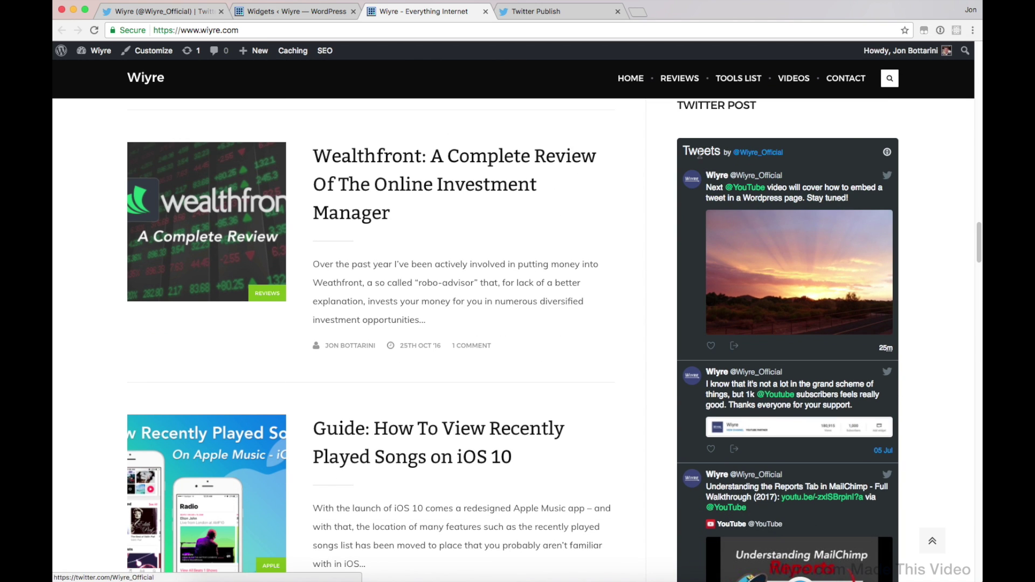
scroll(692, 270, "down", 2)
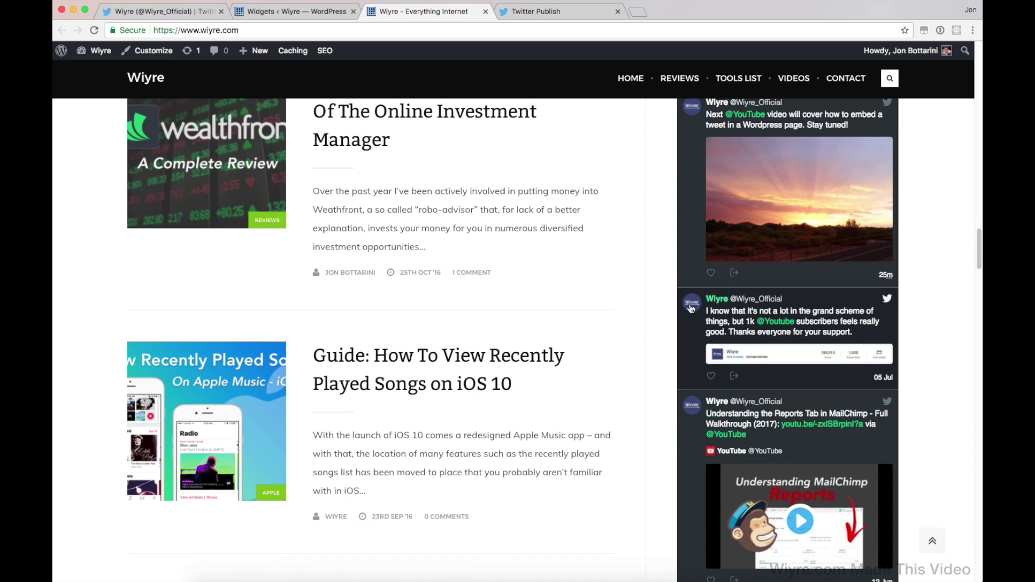
scroll(692, 308, "down", 10)
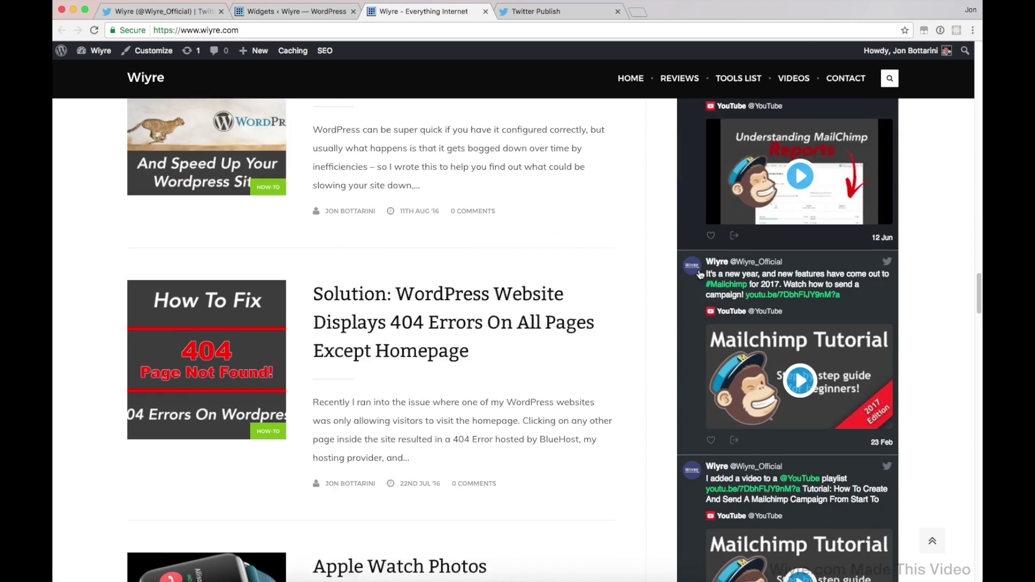
scroll(699, 275, "down", 20)
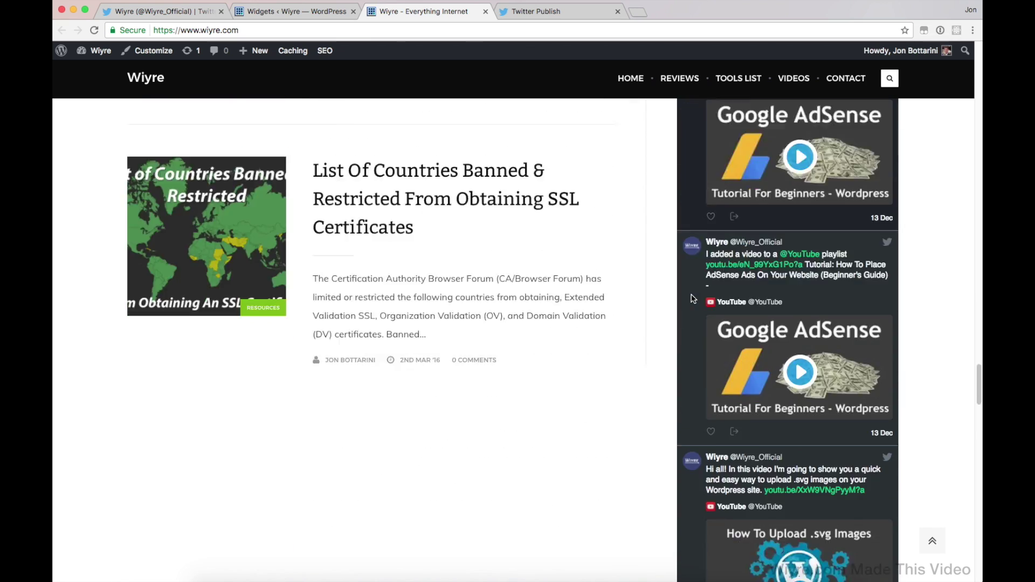
scroll(694, 302, "down", 10)
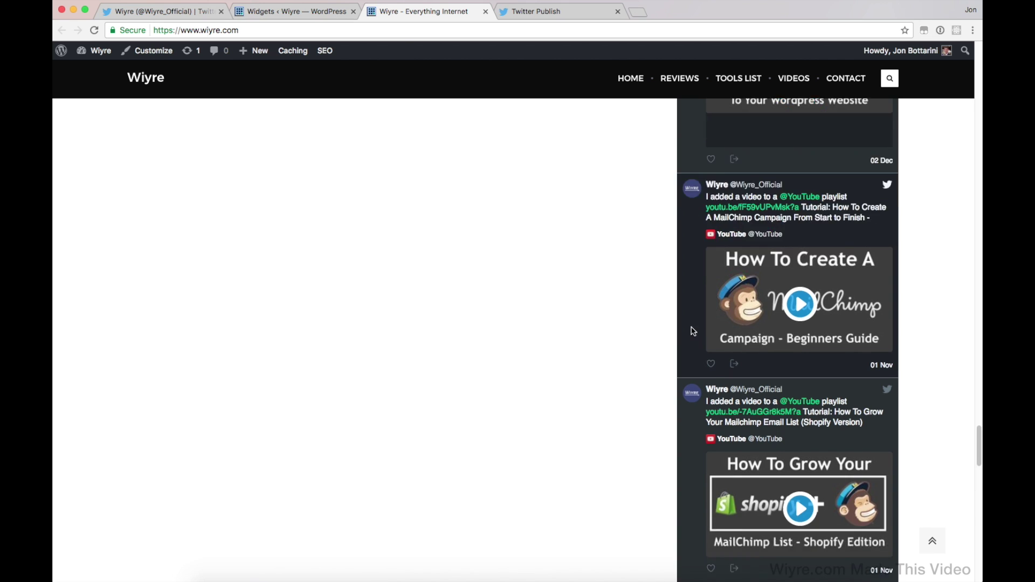
scroll(694, 331, "down", 5)
scroll(690, 304, "up", 10)
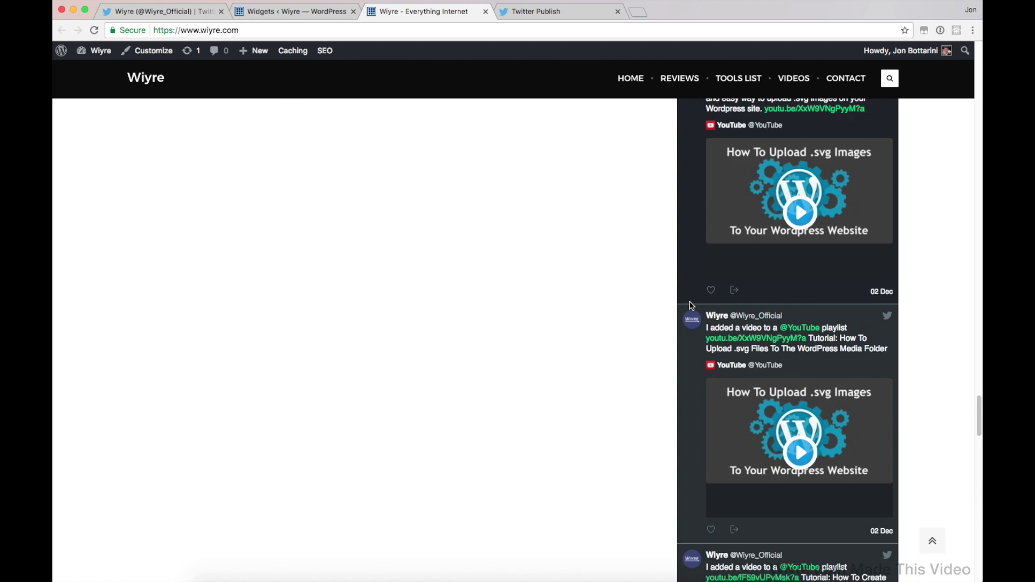
scroll(689, 303, "up", 5)
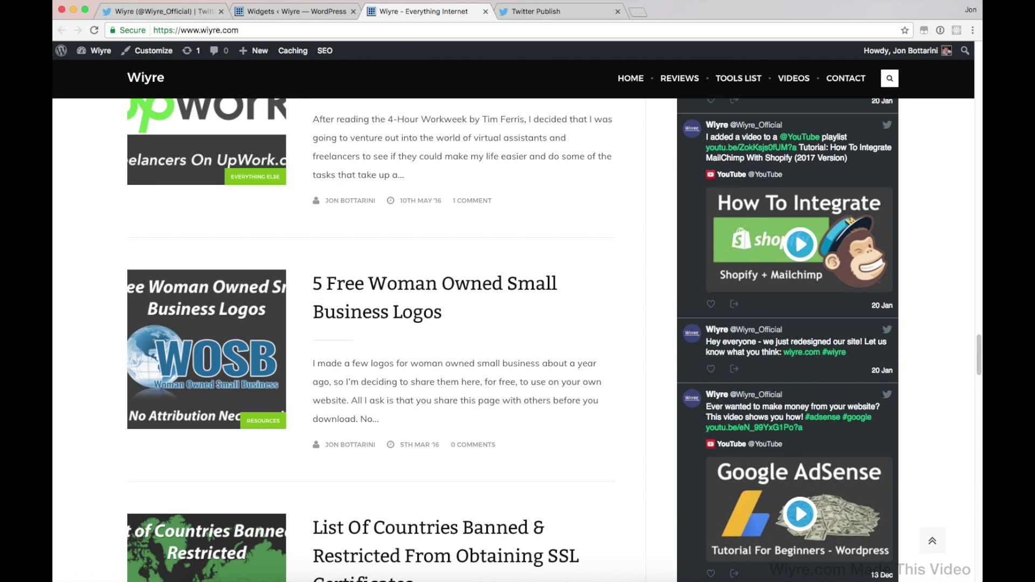
- Switch the timeline theme to Light, update, and copy the new embed code
left_click(555, 12)
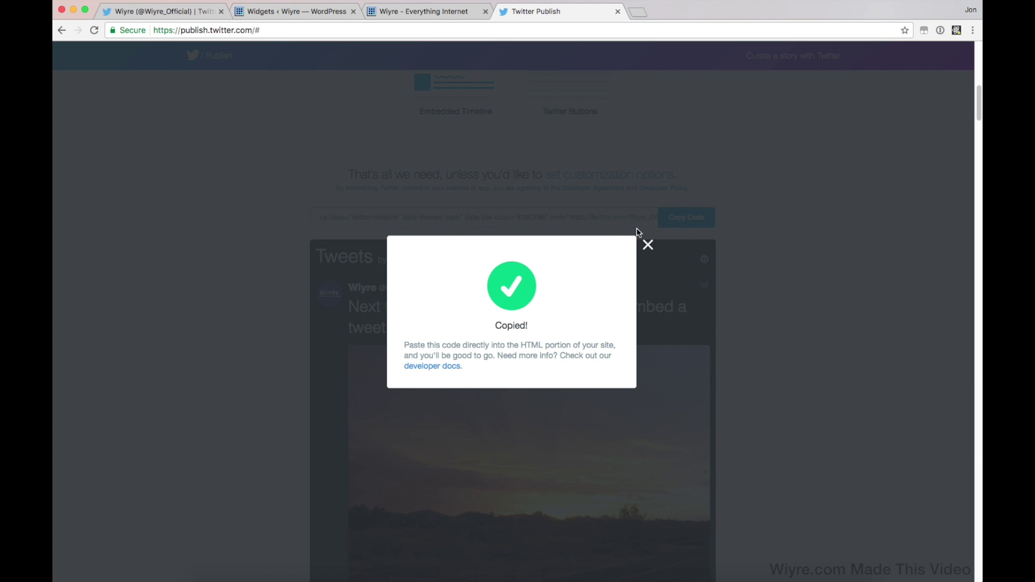
left_click(648, 245)
left_click(595, 173)
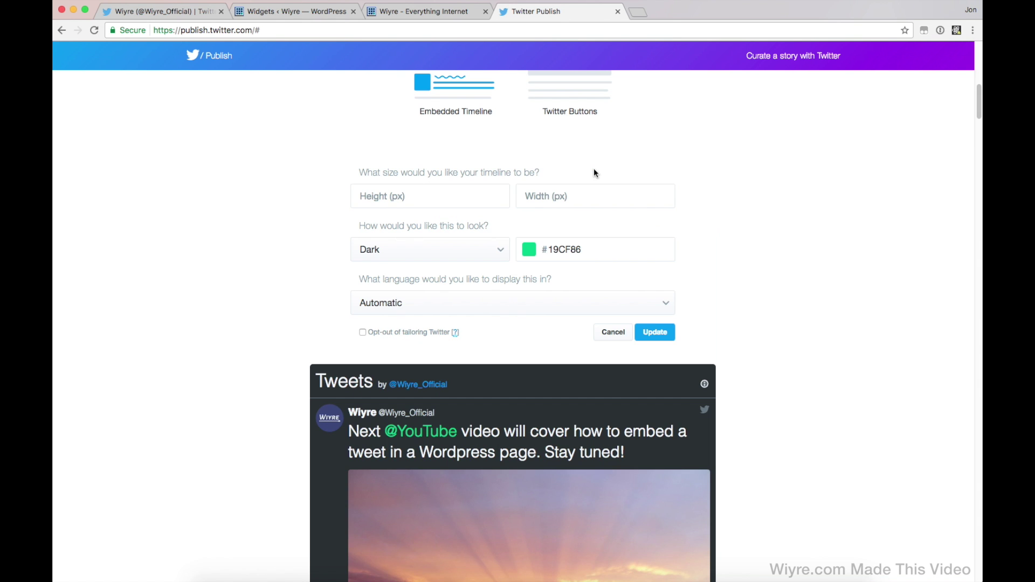
left_click(428, 254)
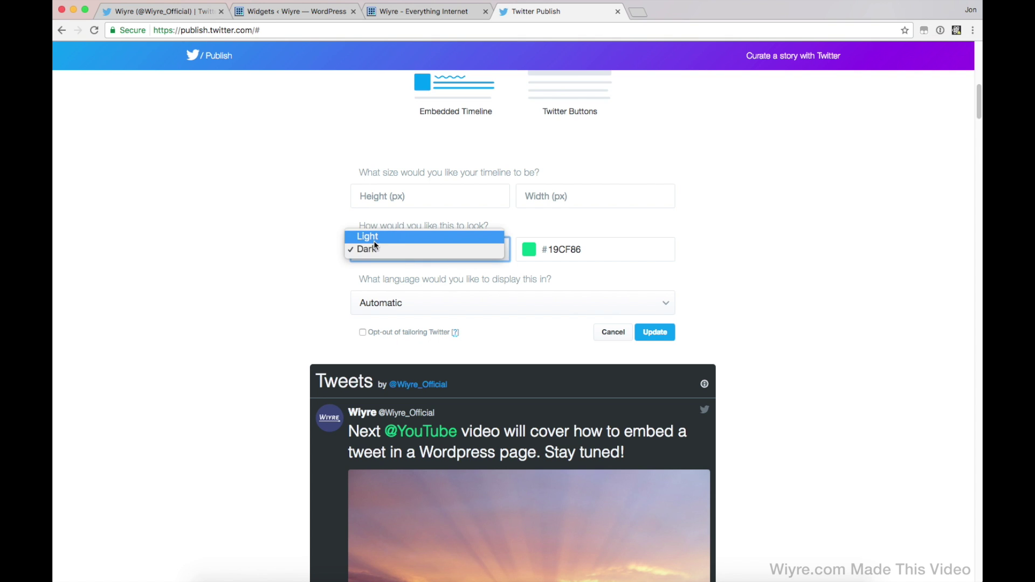
left_click(374, 240)
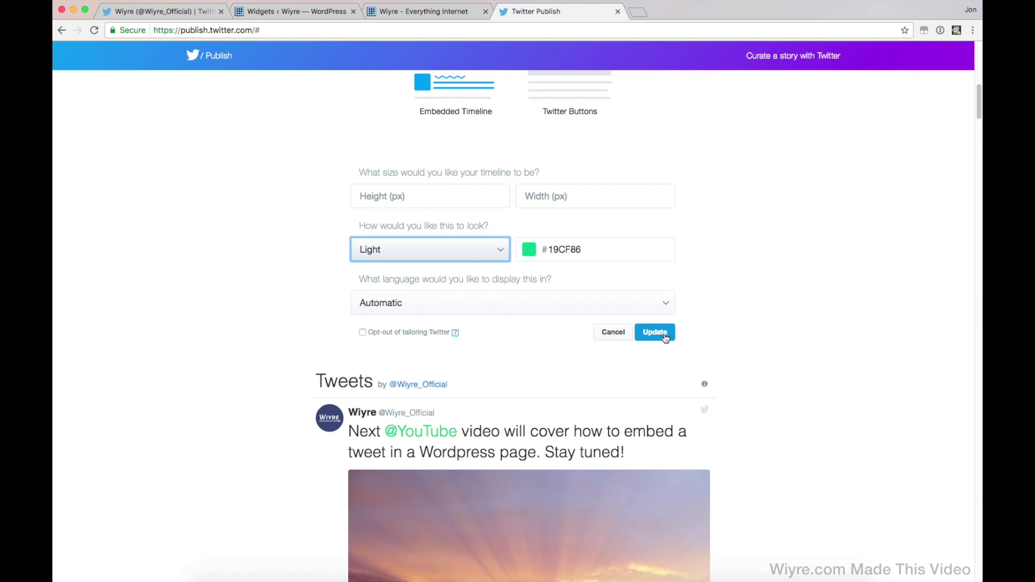
left_click(655, 332)
left_click(684, 219)
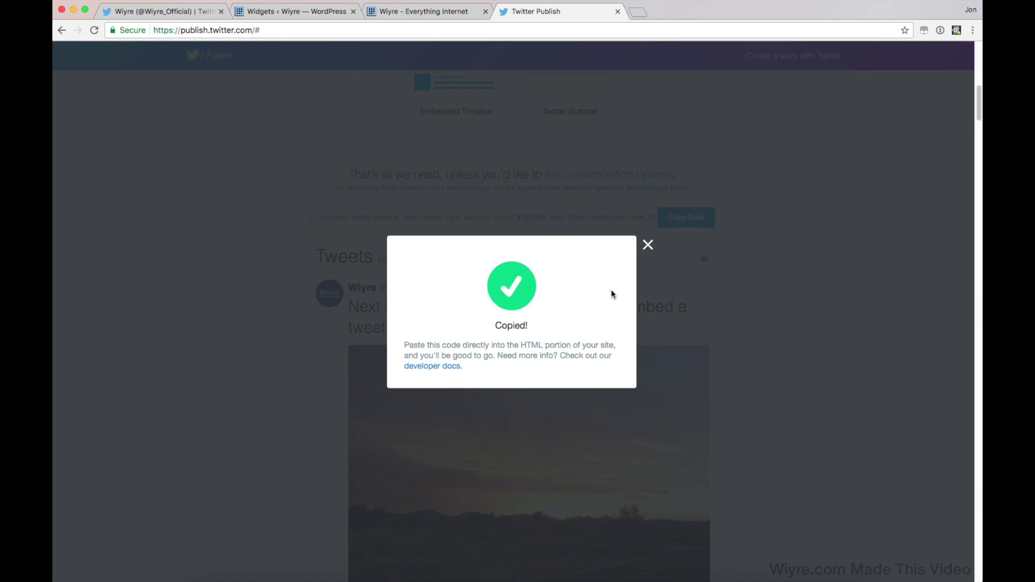
left_click(267, 12)
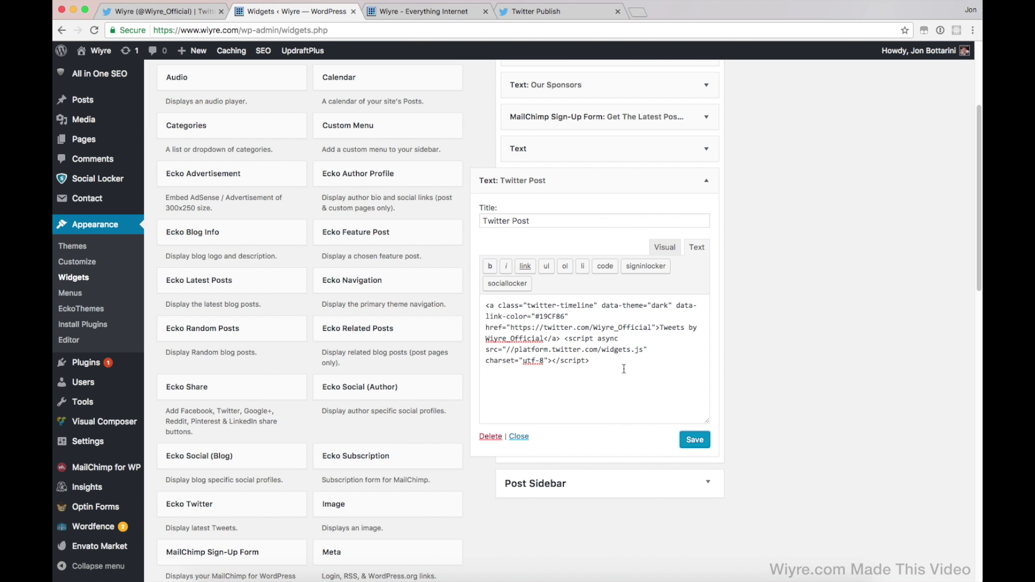
- Paste the light-theme code over the Twitter Post widget's old code and save
left_click_drag(624, 369, 450, 251)
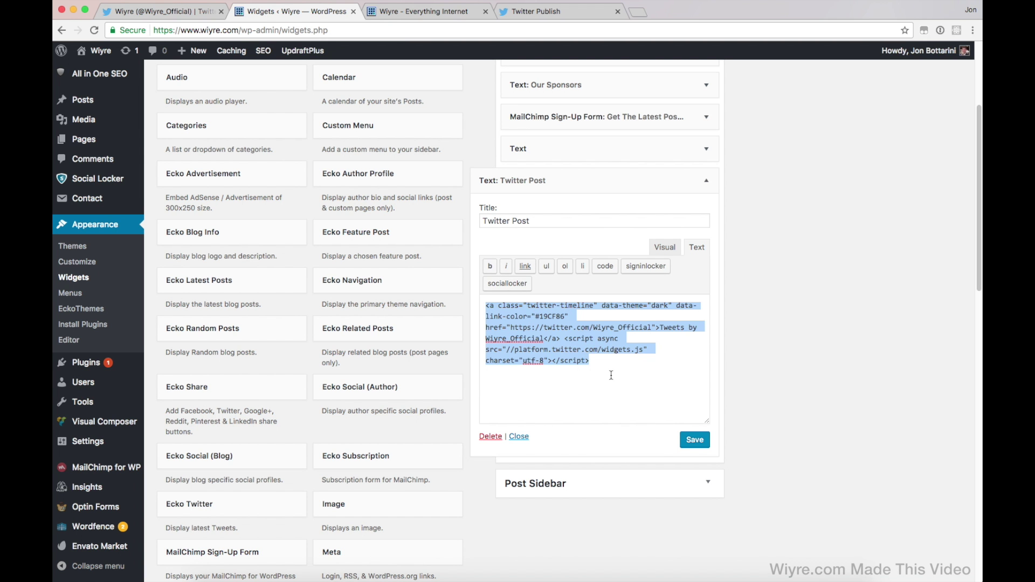
key("super+v")
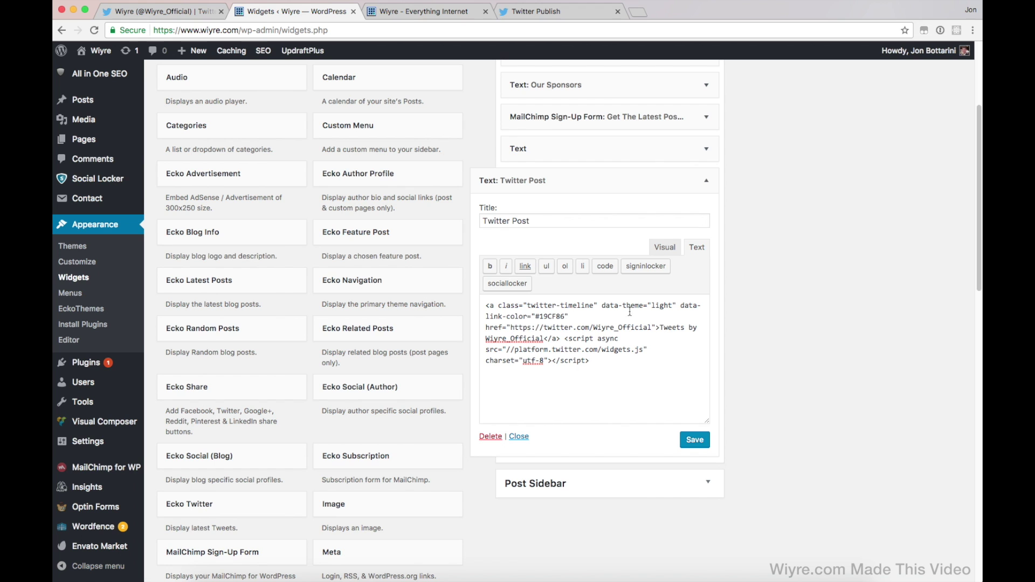
left_click(695, 442)
- Reload the live site to confirm the sidebar timeline is now light
left_click(426, 11)
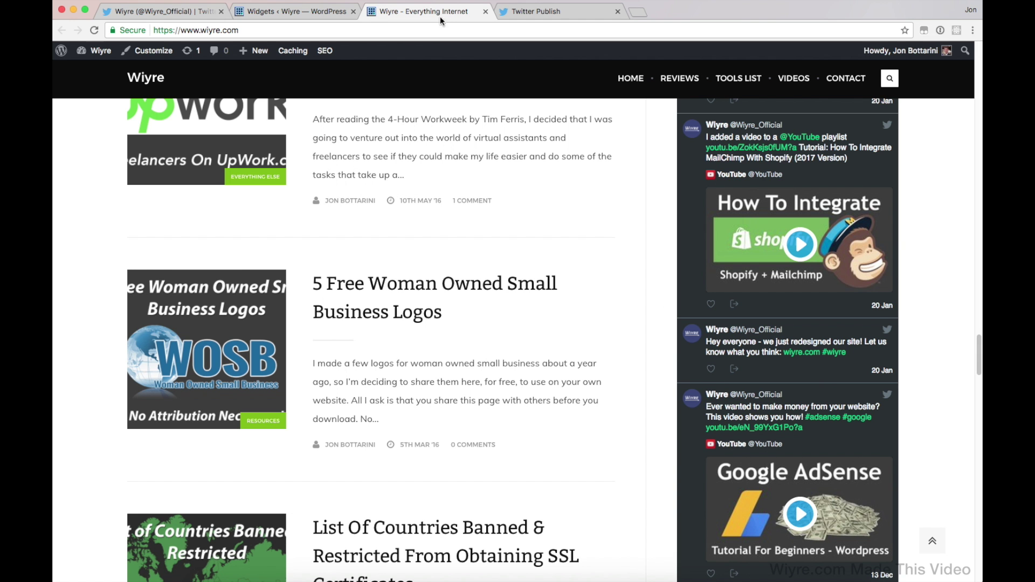
key("super+r")
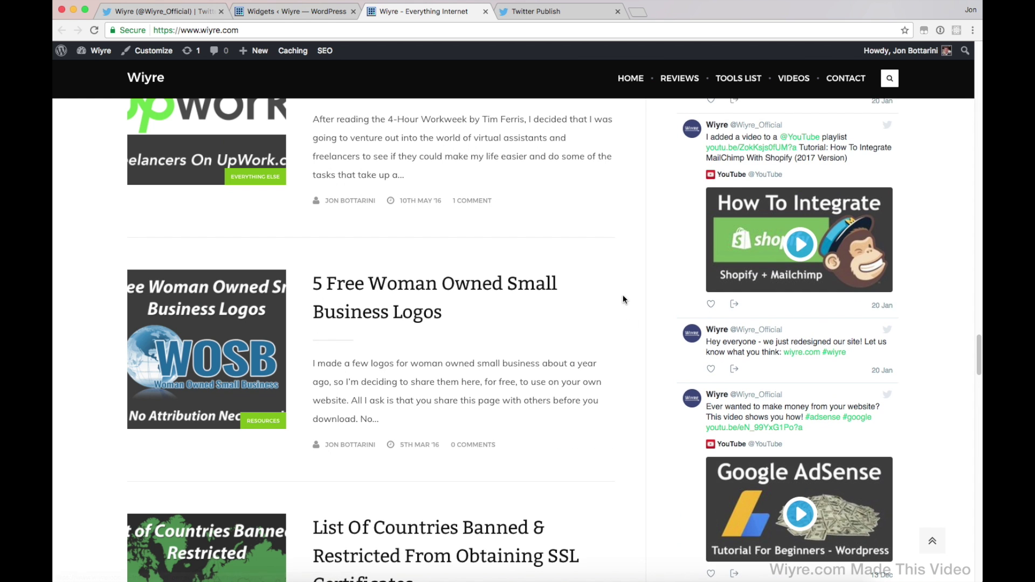
scroll(635, 340, "up", 6)
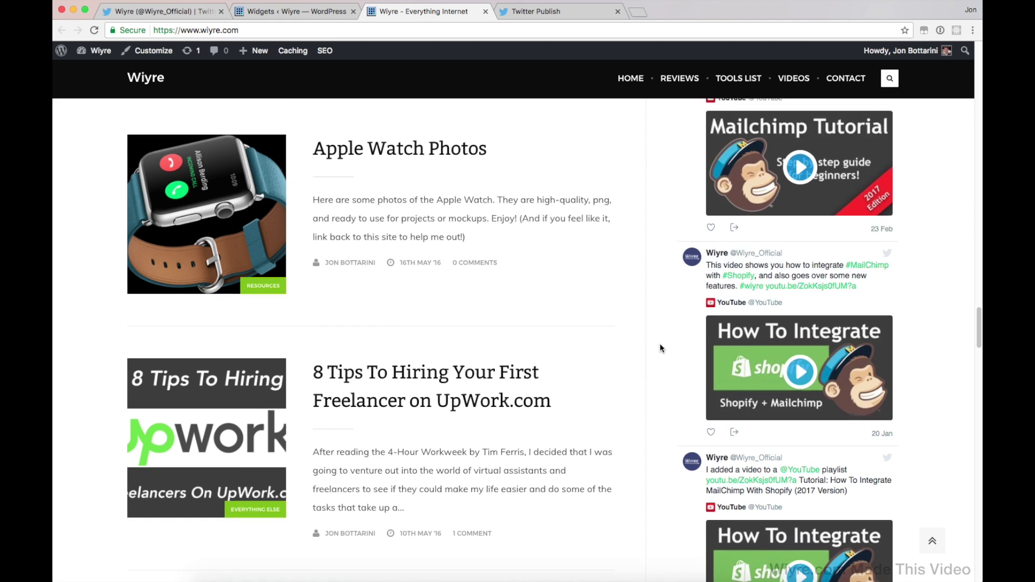
scroll(661, 348, "up", 10)
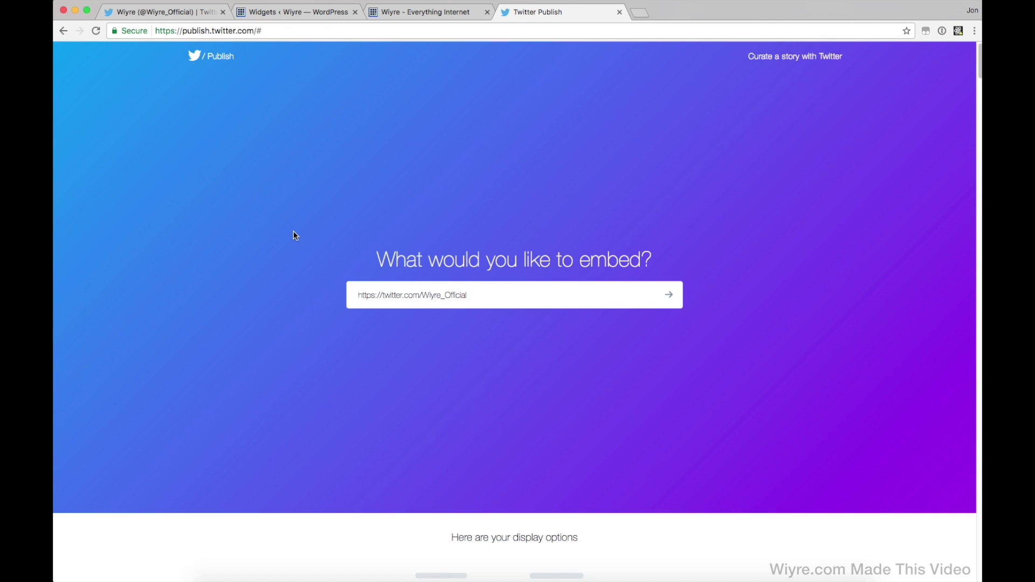
double_click(624, 296)
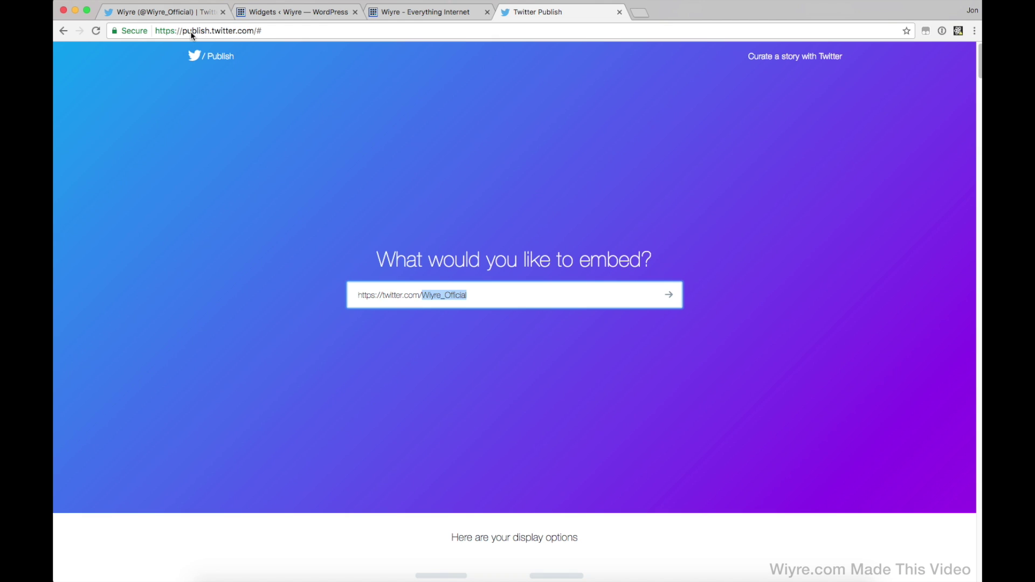
left_click_drag(240, 31, 439, 294)
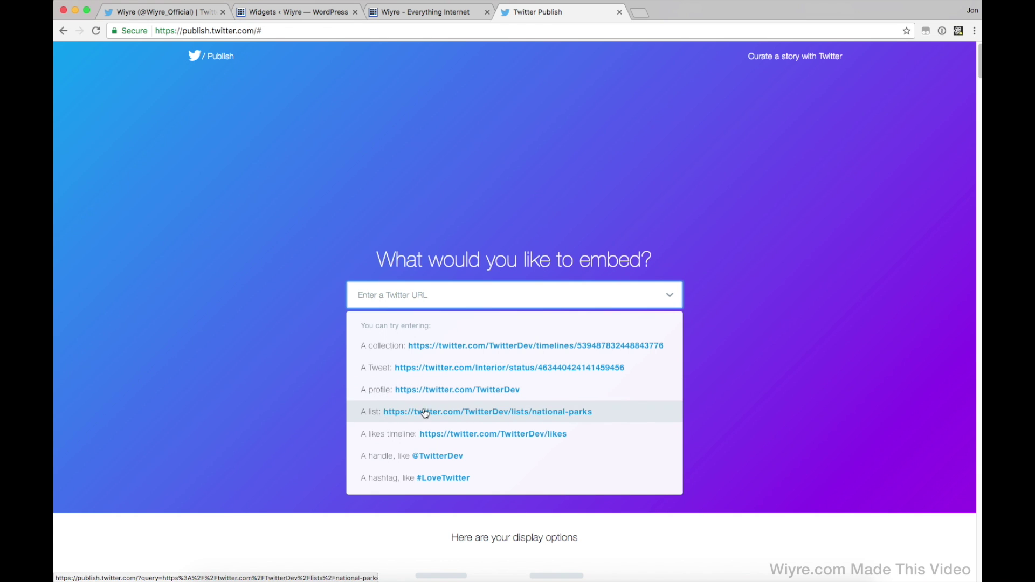
left_click(418, 435)
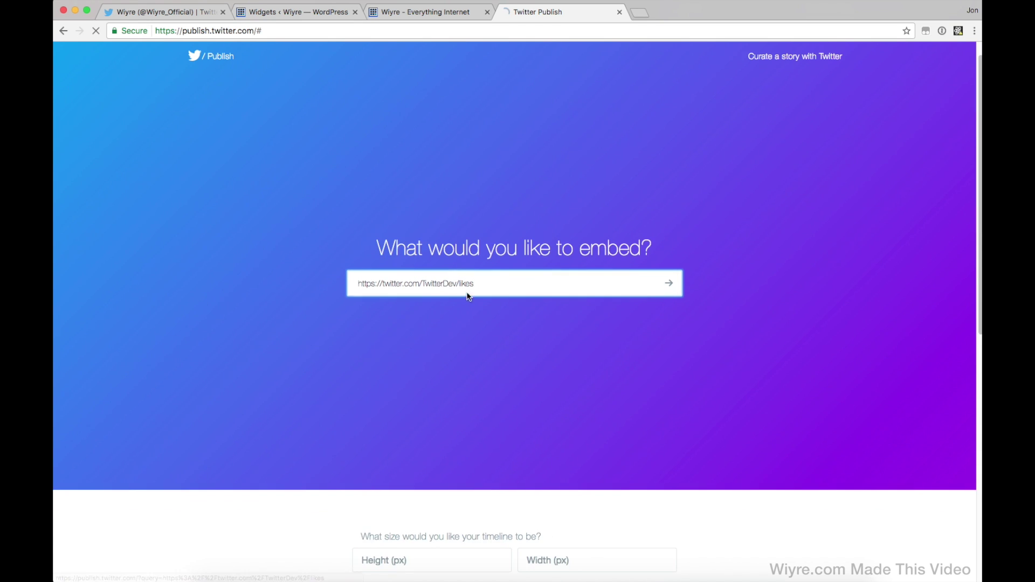
- Replace TwitterDev in the likes timeline address with the site's own Twitter account and generate it
scroll(387, 209, "up", 6)
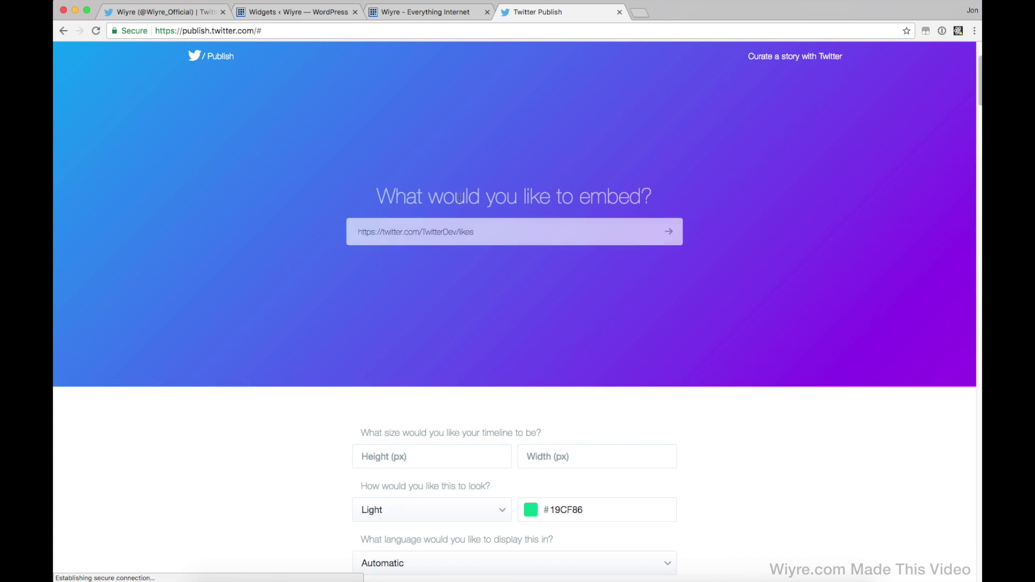
left_click_drag(459, 232, 424, 232)
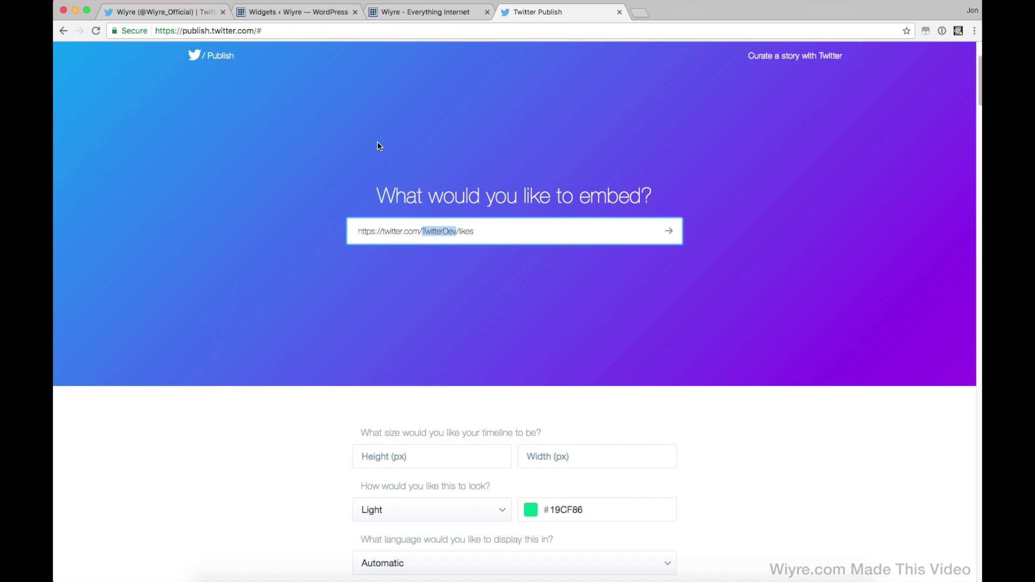
type("Wiyre_Official")
left_click(671, 236)
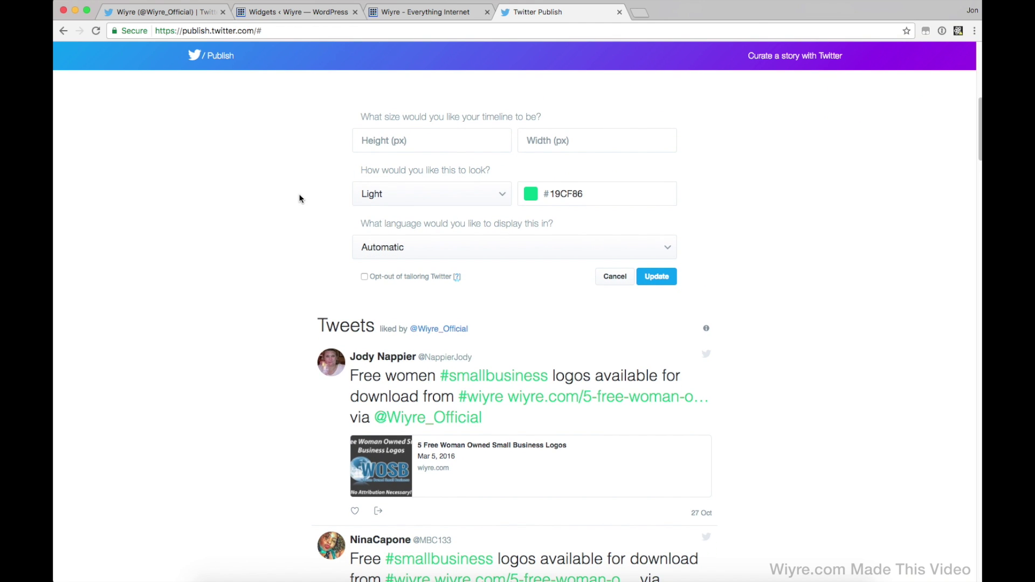
- Apply a light theme with #19CF86 link colour to the likes timeline
scroll(300, 197, "up", 3)
scroll(296, 250, "down", 10)
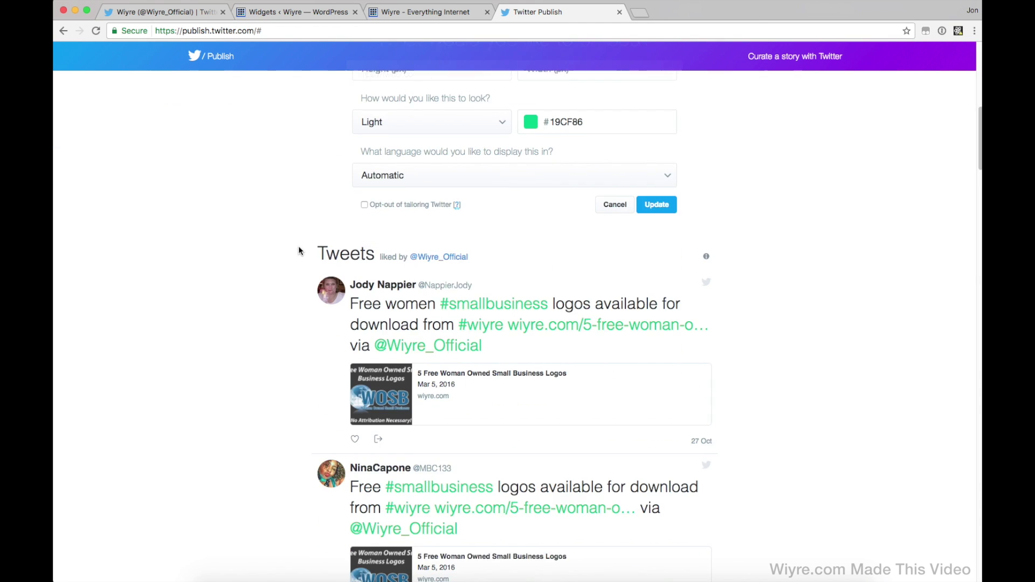
scroll(271, 276, "down", 8)
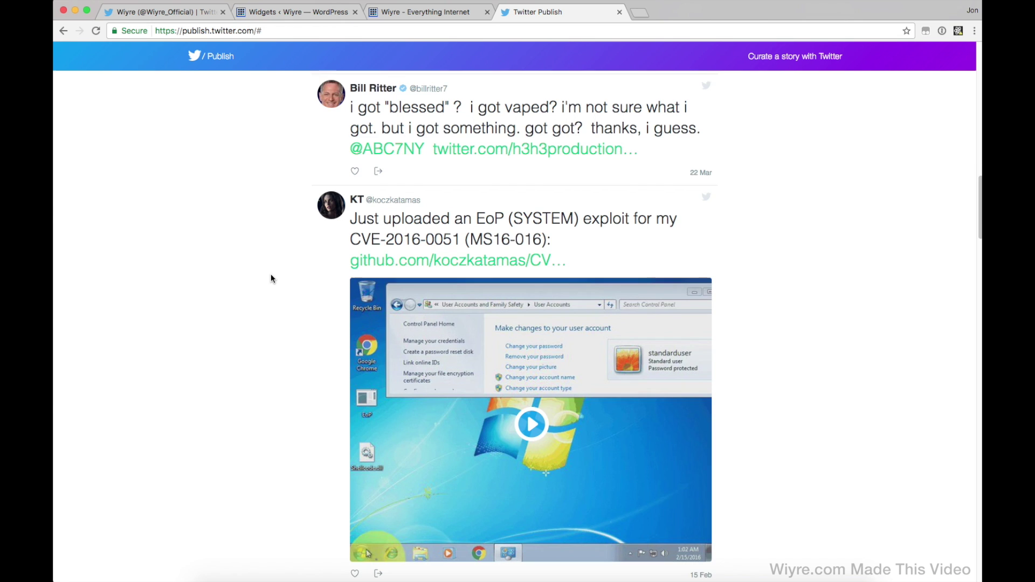
scroll(271, 278, "down", 10)
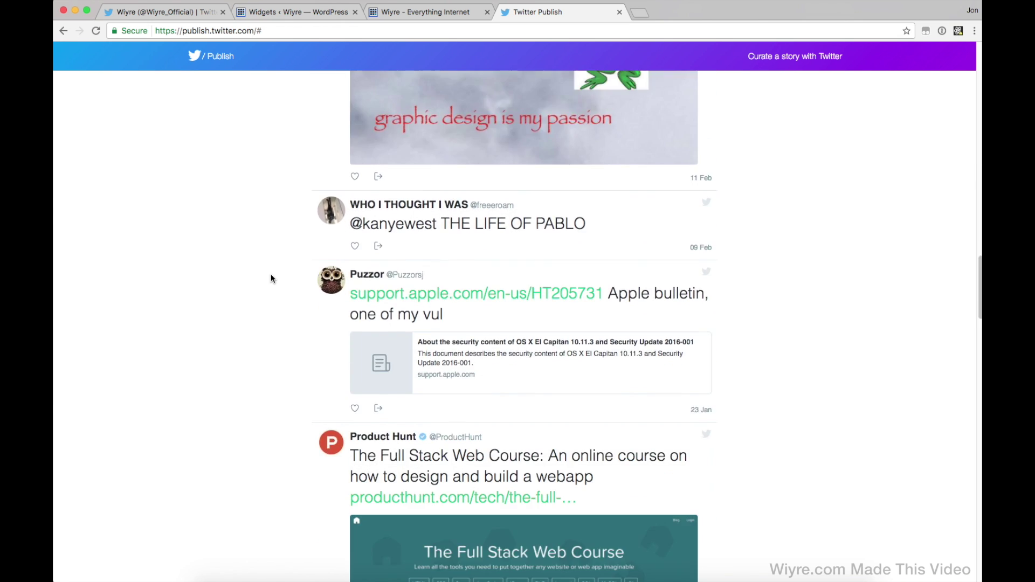
scroll(271, 278, "up", 20)
scroll(271, 278, "up", 8)
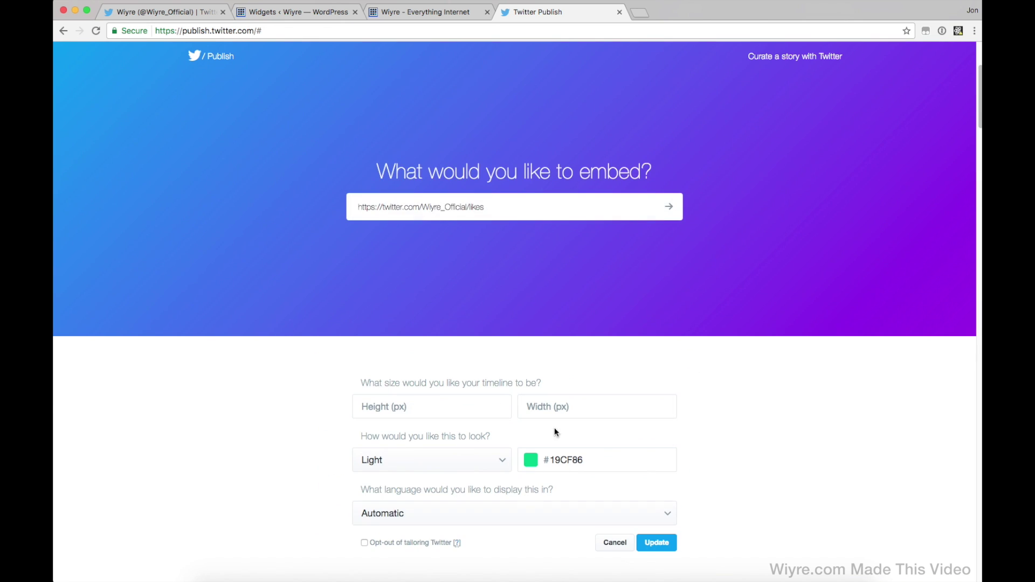
scroll(415, 427, "down", 3)
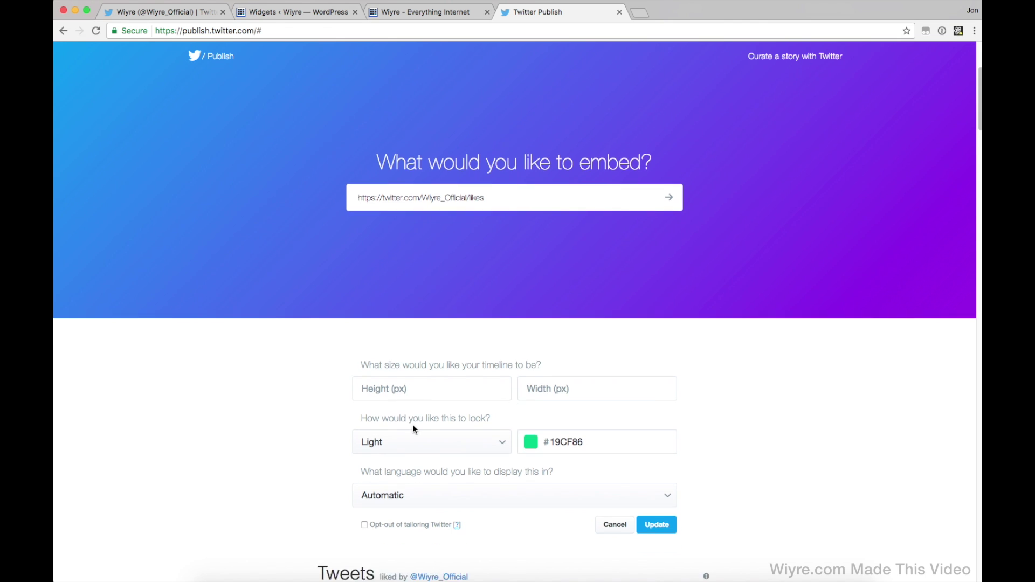
left_click(657, 425)
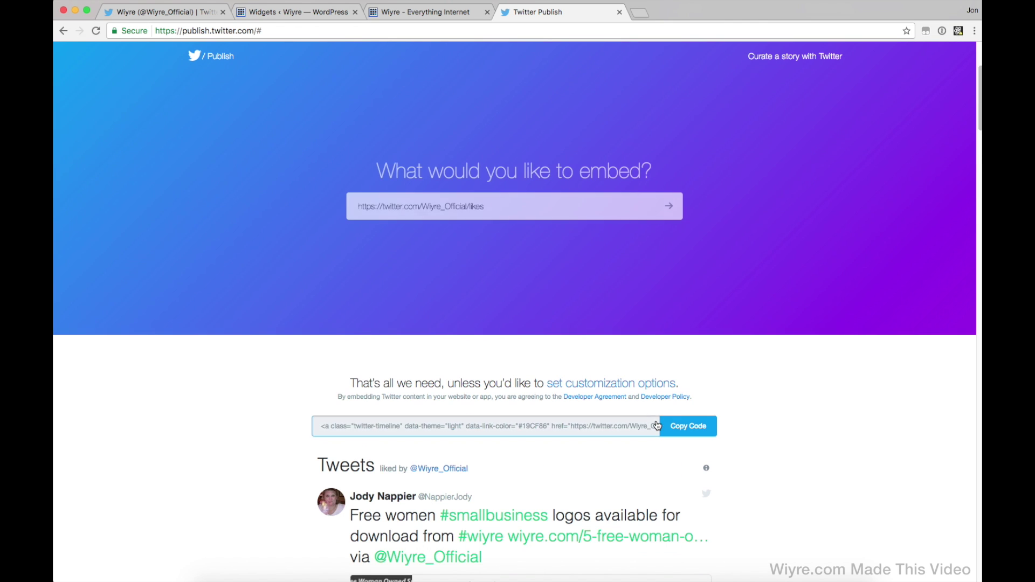
- Copy the likes timeline embed code and return to the WordPress Widgets page
left_click(371, 428)
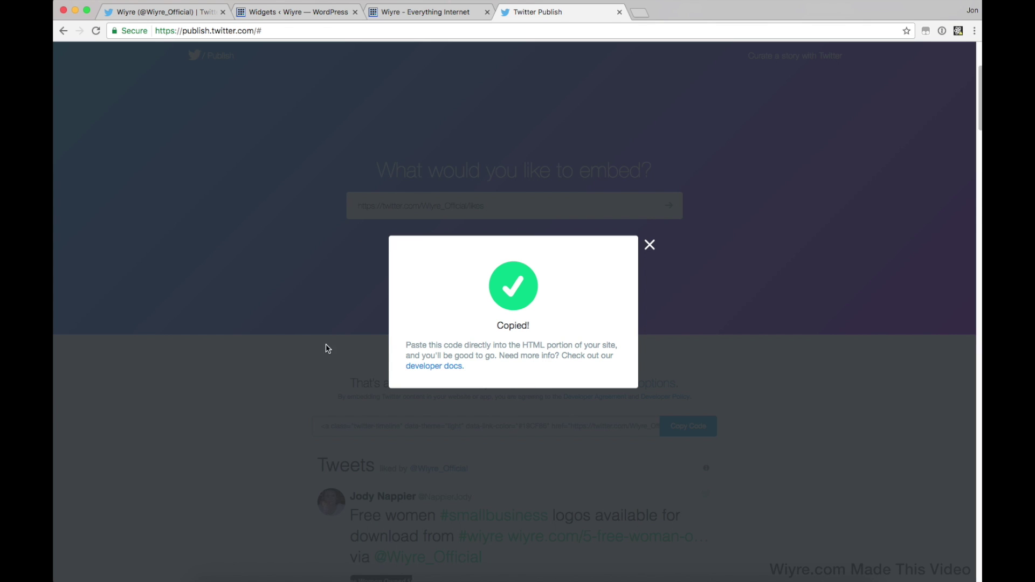
left_click(649, 246)
left_click(292, 12)
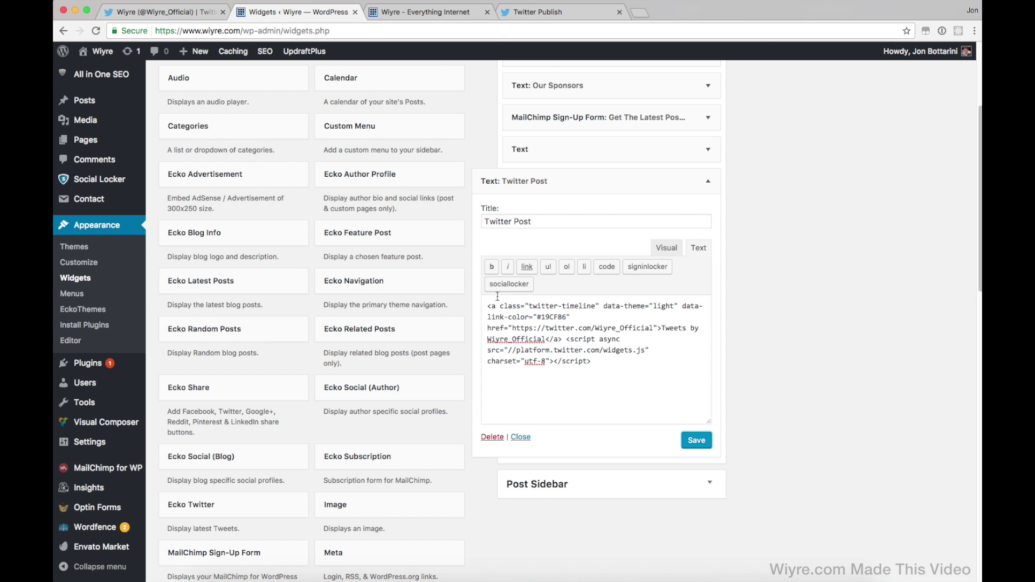
- Start a new post titled 'Twitter Likes' and paste the likes timeline embed code into its body
scroll(497, 297, "up", 2)
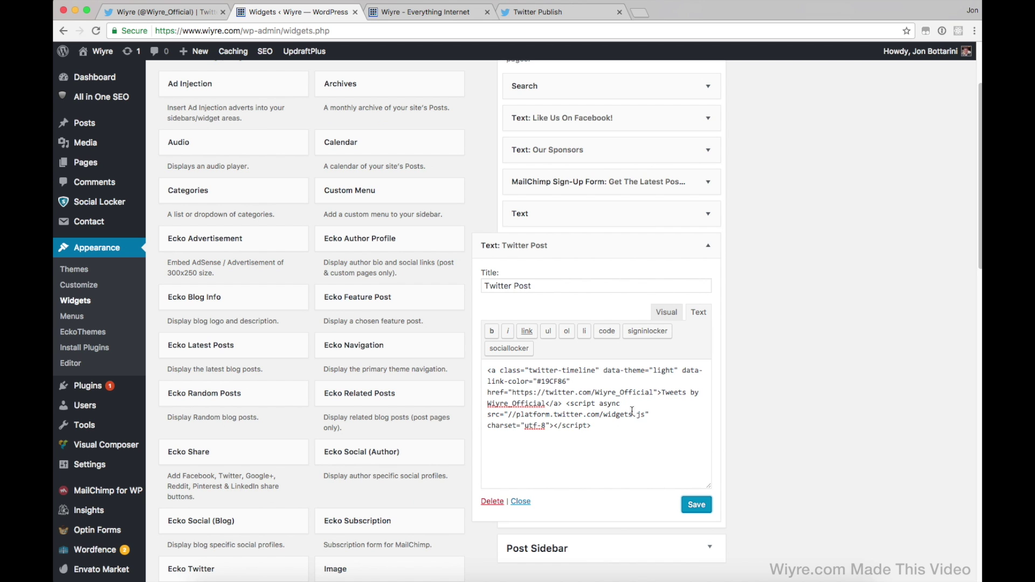
scroll(614, 416, "up", 3)
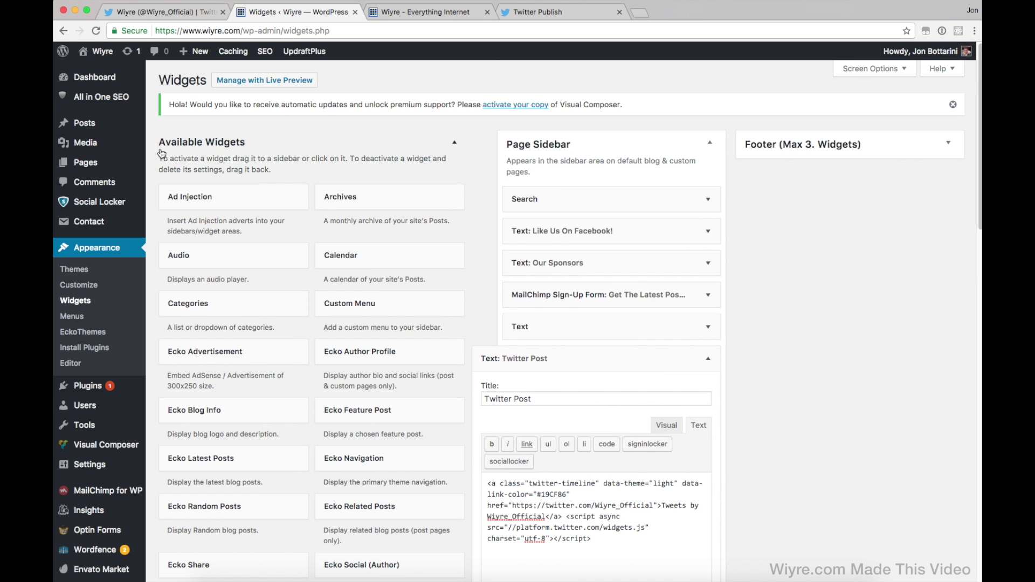
mouse_move(100, 125)
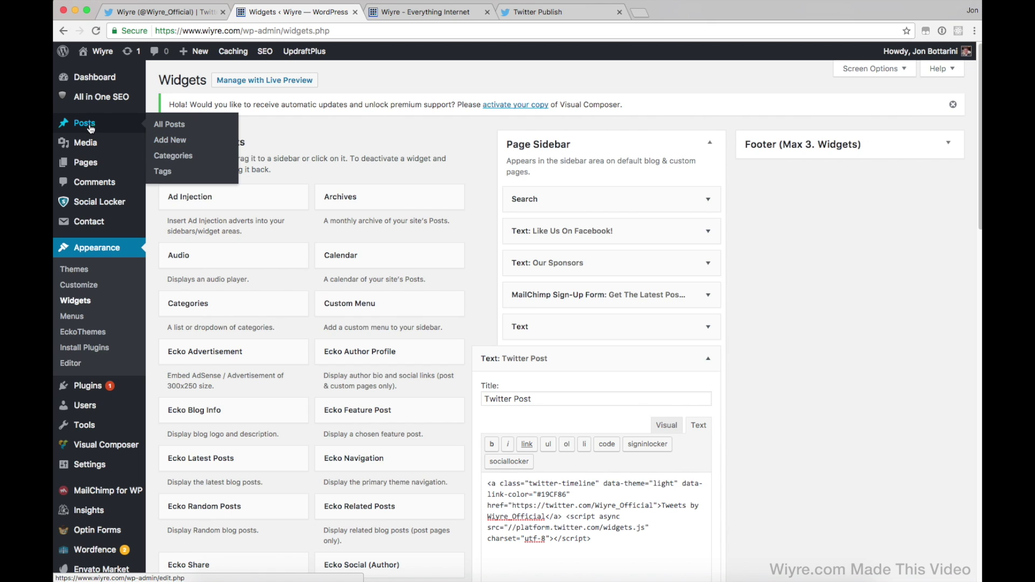
left_click(170, 143)
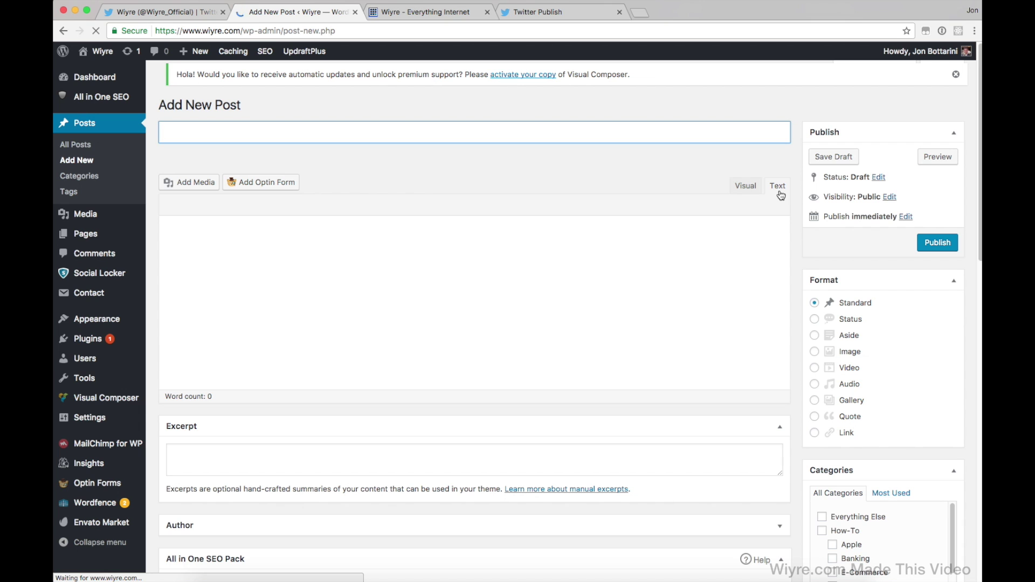
left_click(361, 135)
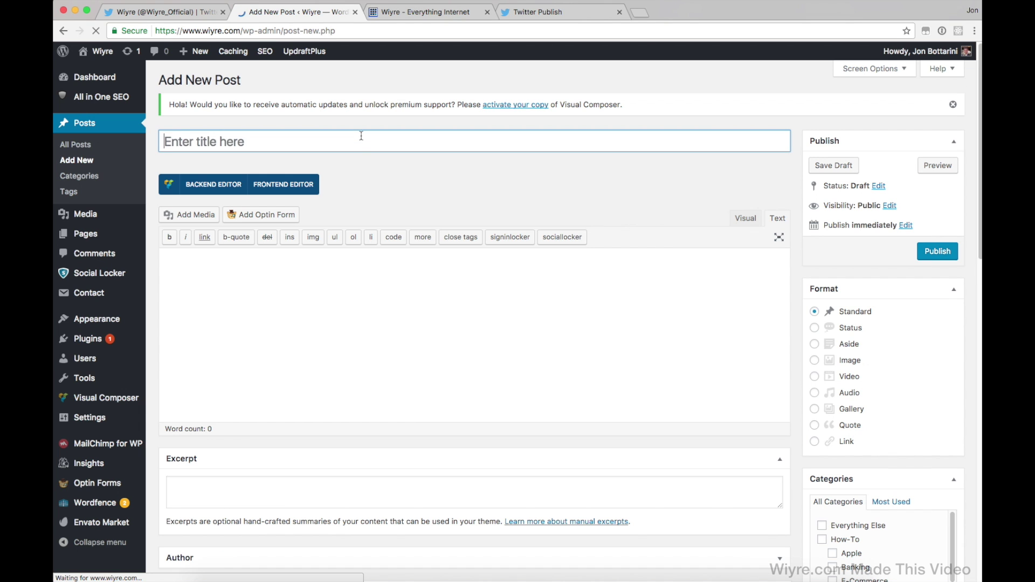
type("Twitter L")
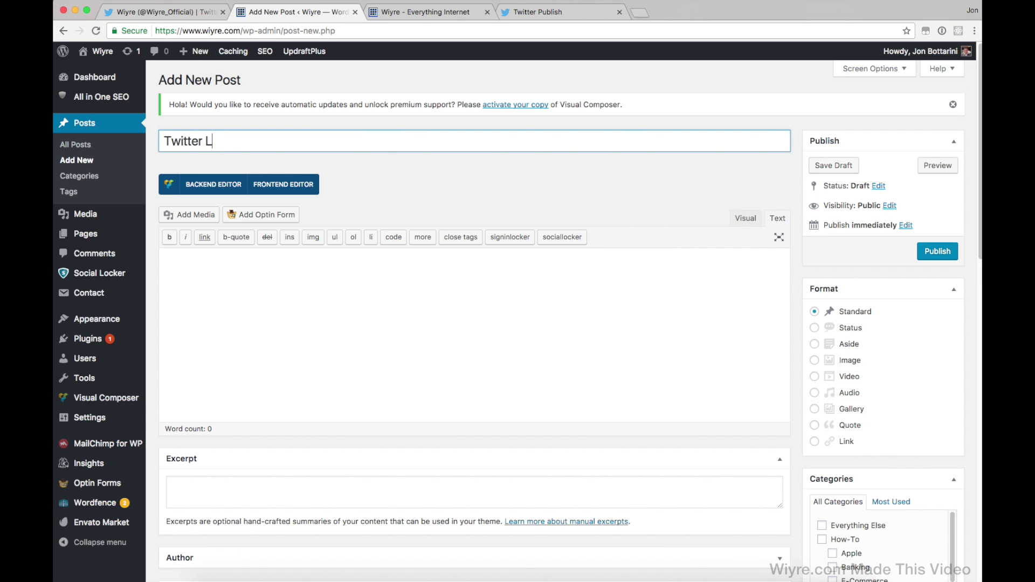
type("ikes")
left_click(390, 265)
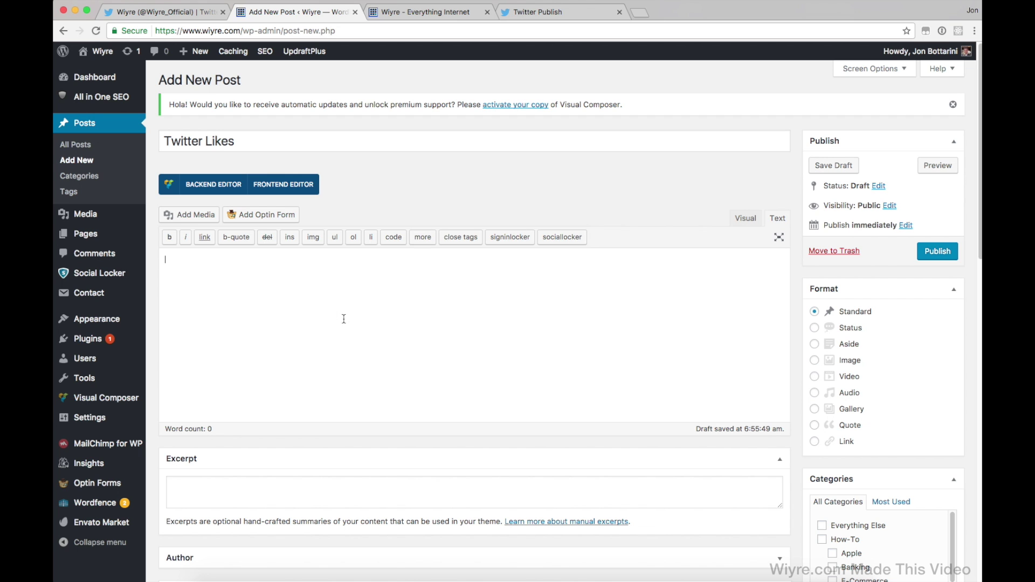
type("<a class=\"twitter-timeline\" data-theme=\"light\" data-link-color=\"#19CF86\" href=\"https://twitter.com/Wiyre_Official/likes\">Tweets Liked by @Wiyre_Official</a> <script async src=\"//platform.twitter.com/widgets.js\" charset=\"utf-8\"></script>")
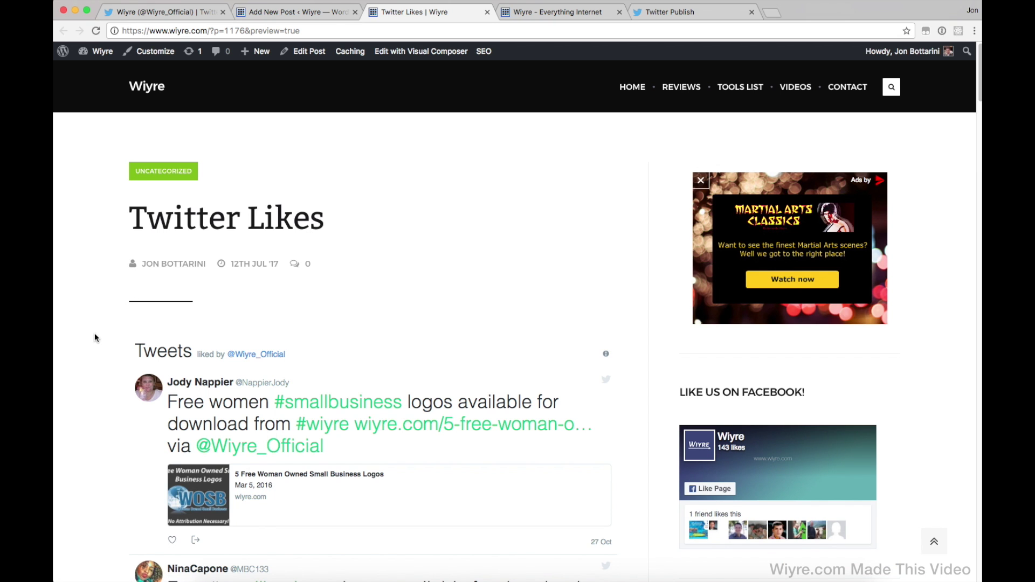
- Scroll through the post preview to check the liked tweets timeline
scroll(94, 338, "down", 3)
scroll(120, 321, "down", 5)
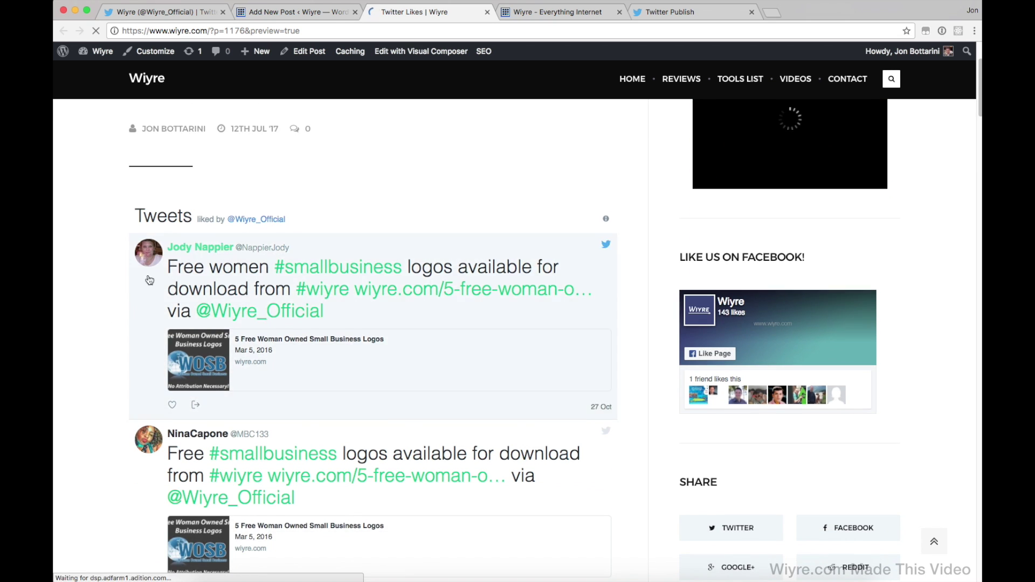
scroll(125, 313, "down", 15)
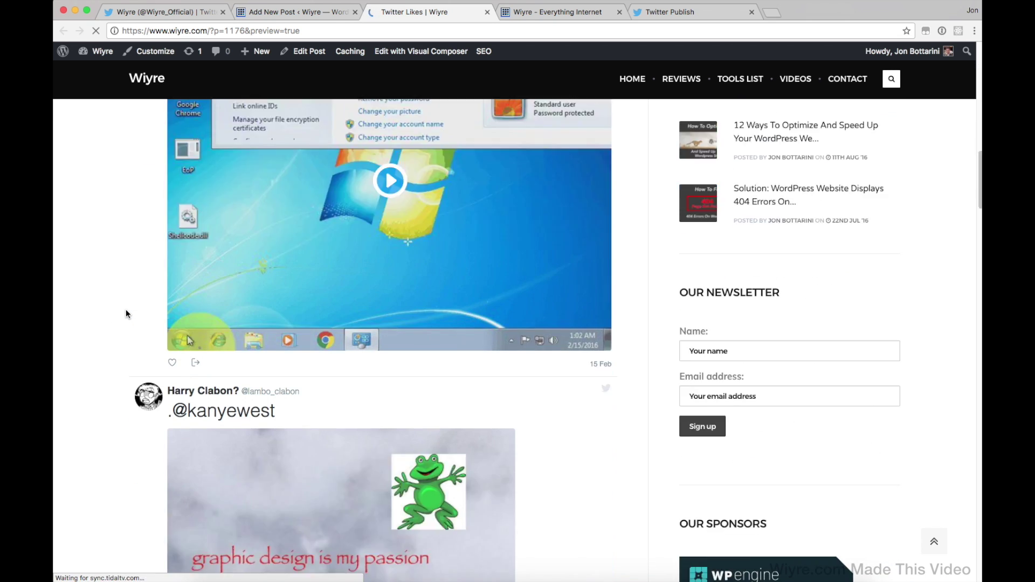
scroll(126, 314, "down", 20)
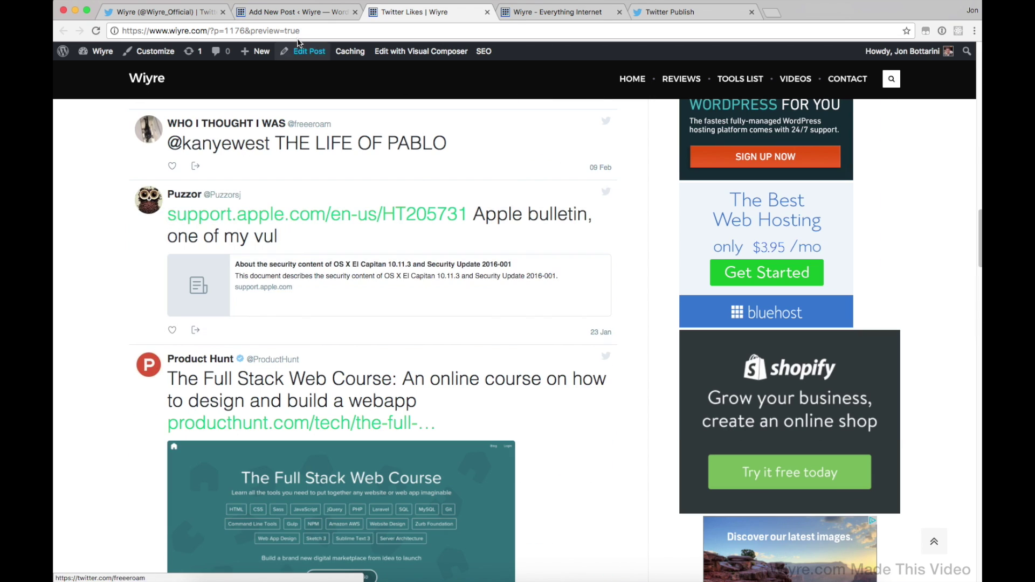
- Move the Twitter Likes draft to the trash, leaving the editor, and return to Twitter Publish
left_click(302, 13)
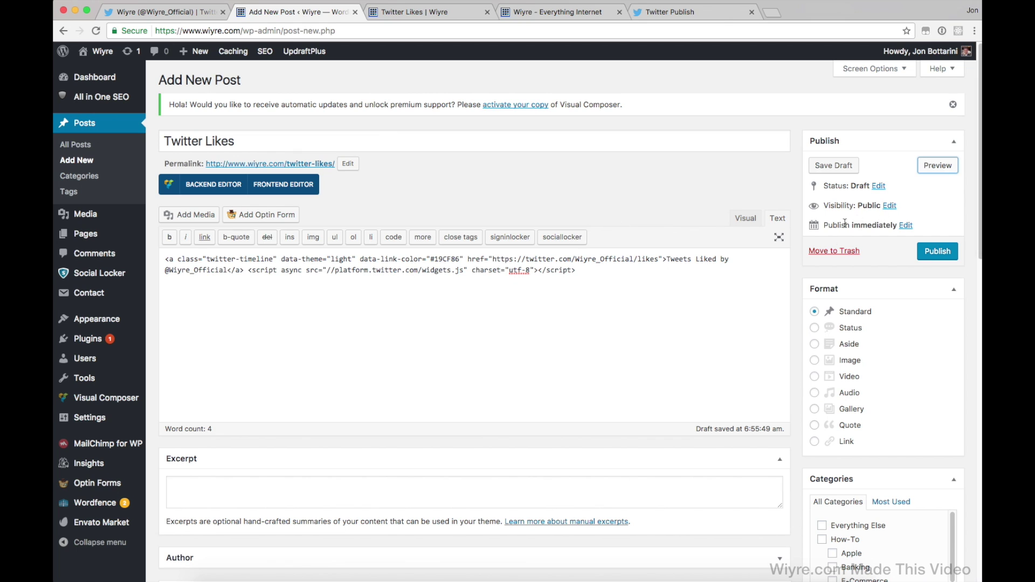
left_click(826, 253)
left_click(642, 196)
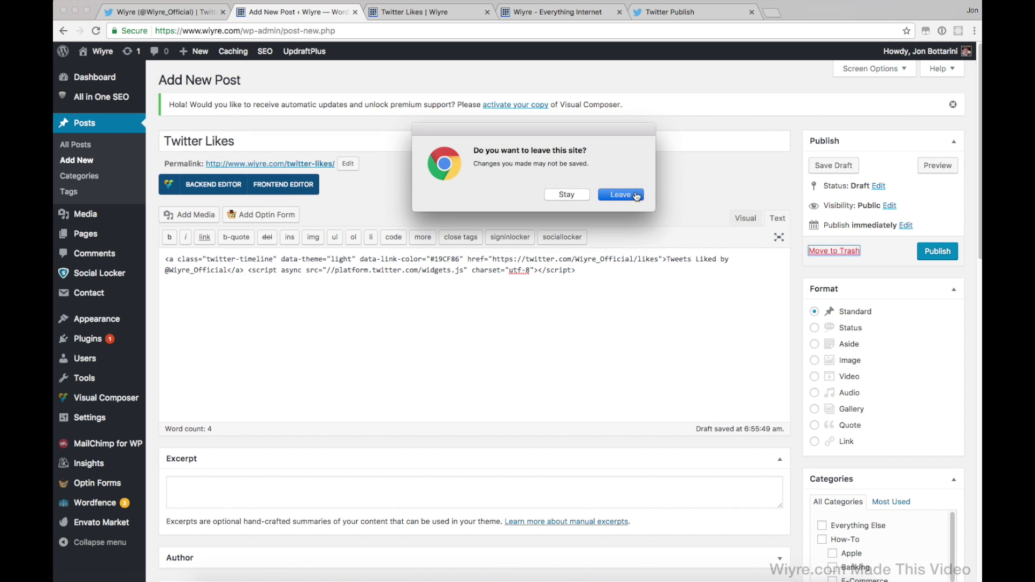
left_click(668, 12)
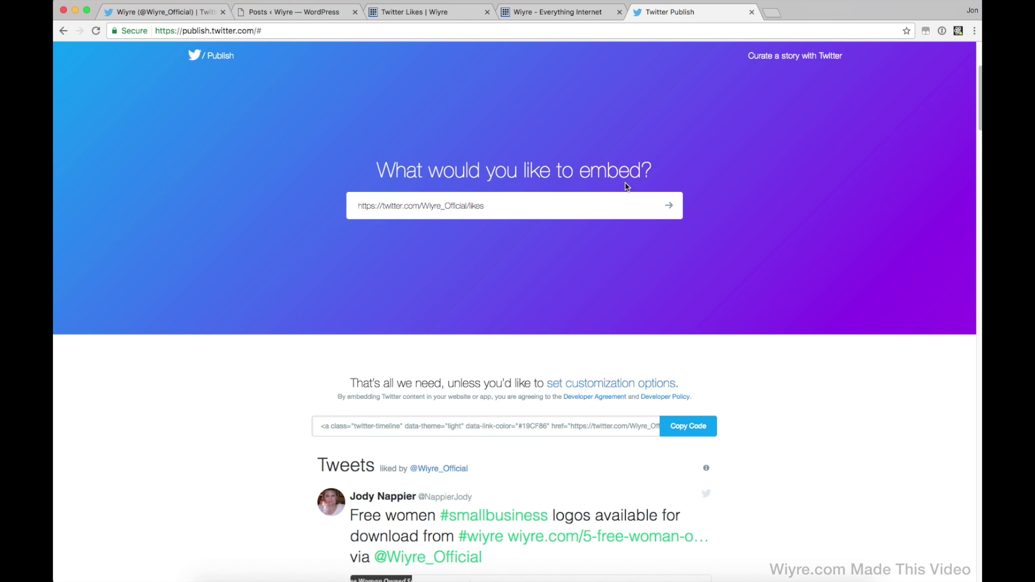
- Clear the likes timeline URL from the embed box and open the guide to curating tweet stories
left_click(626, 205)
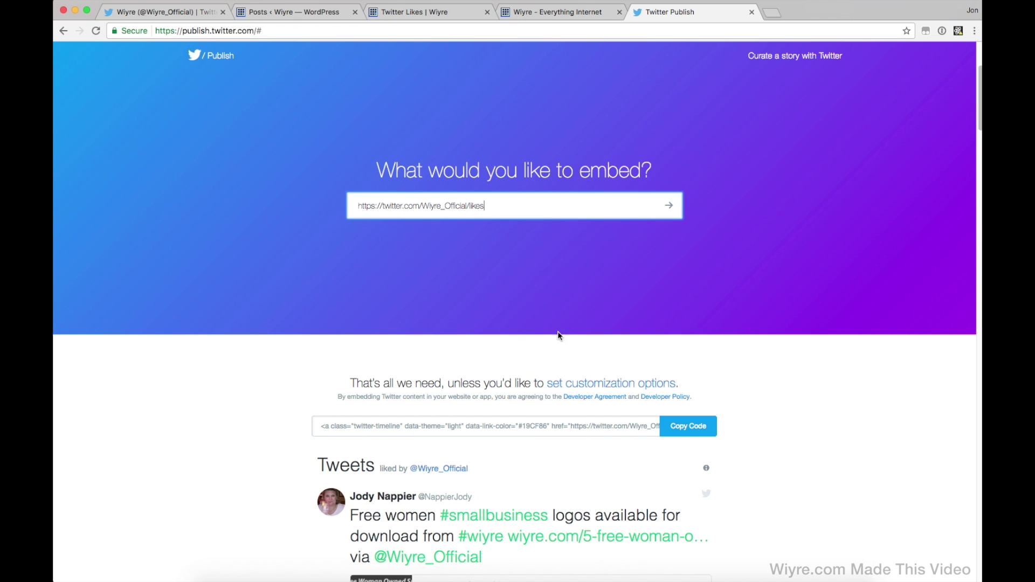
left_click_drag(555, 205, 291, 199)
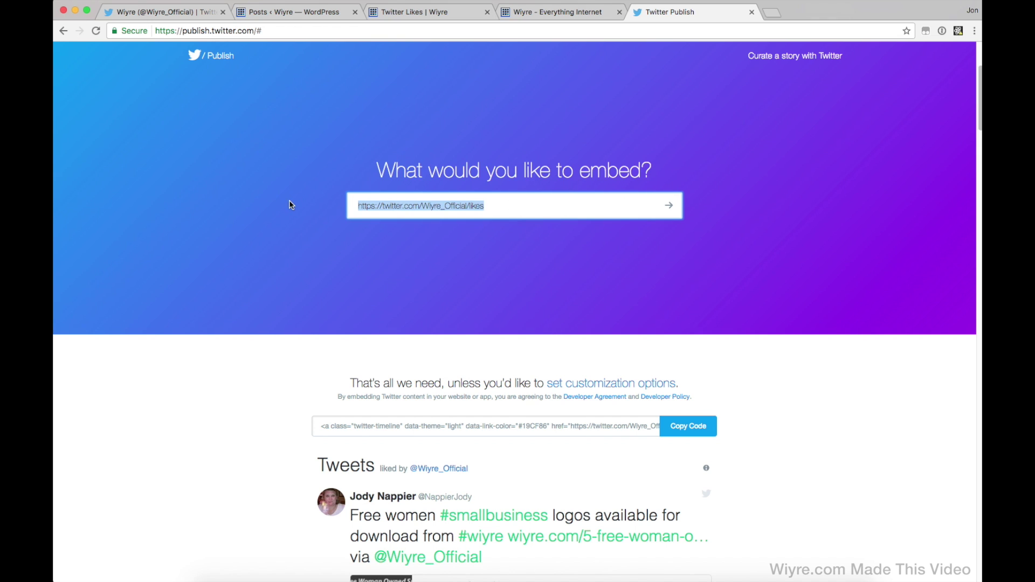
key("BackSpace")
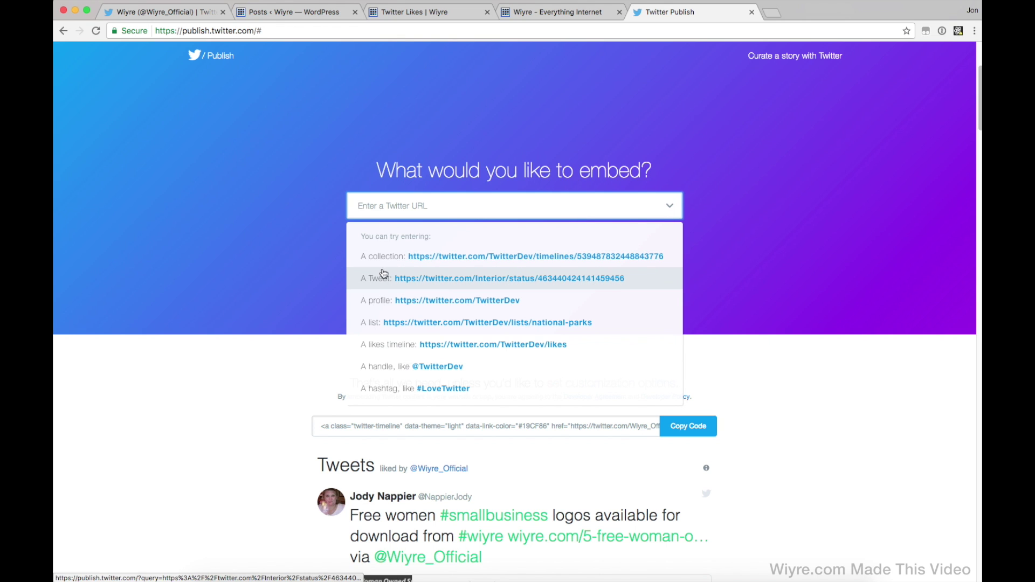
left_click(792, 56)
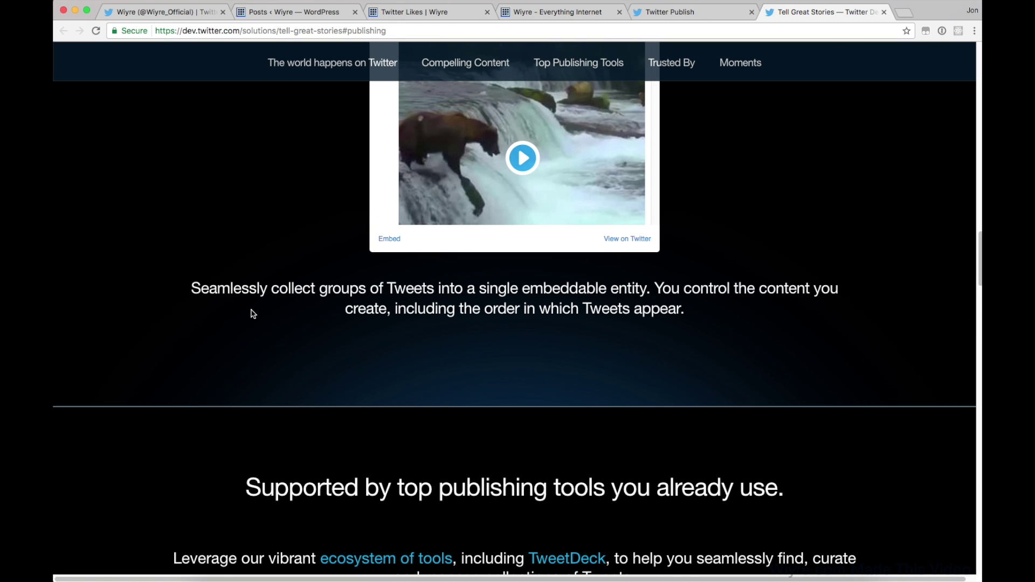
- Look over the Tell Great Stories page's publishing tools, then go back to the empty Twitter Publish page
scroll(294, 371, "down", 5)
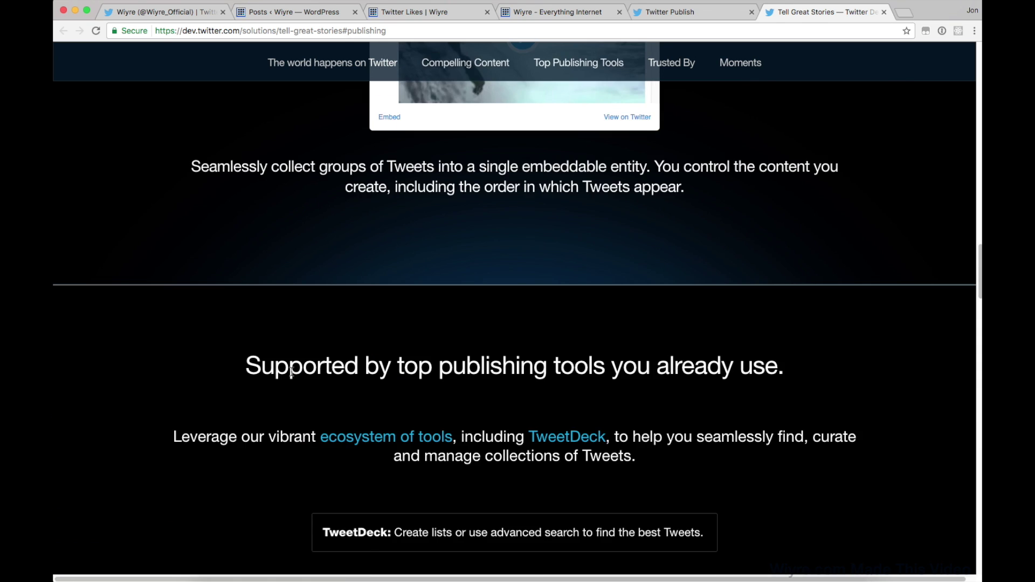
scroll(291, 371, "down", 7)
scroll(249, 359, "up", 5)
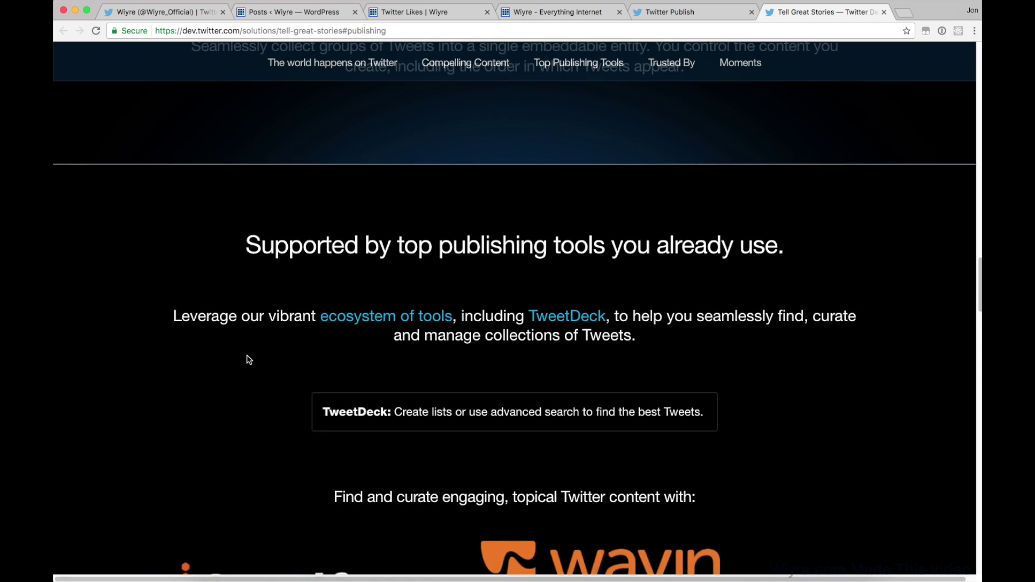
scroll(249, 360, "down", 5)
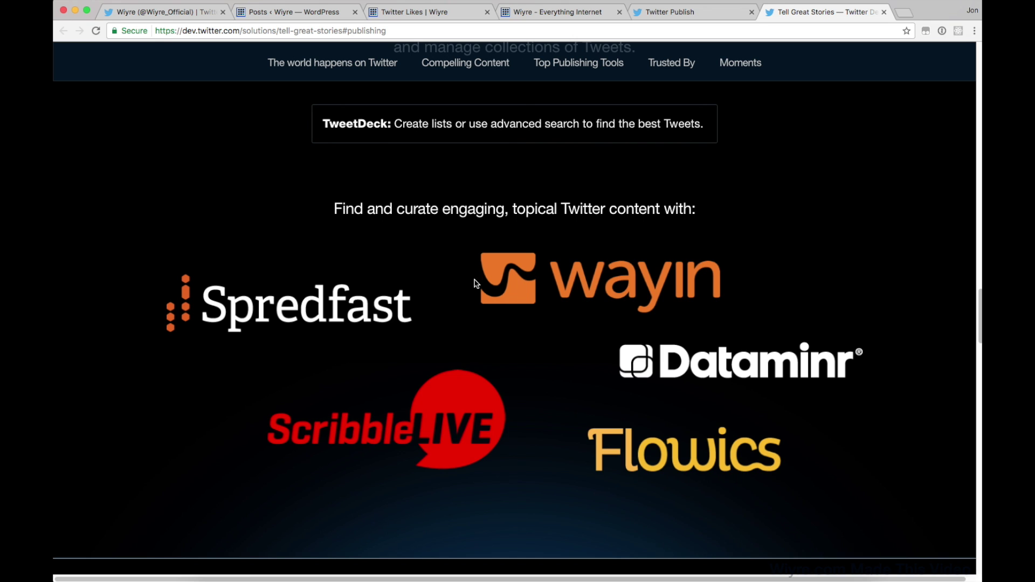
left_click(662, 13)
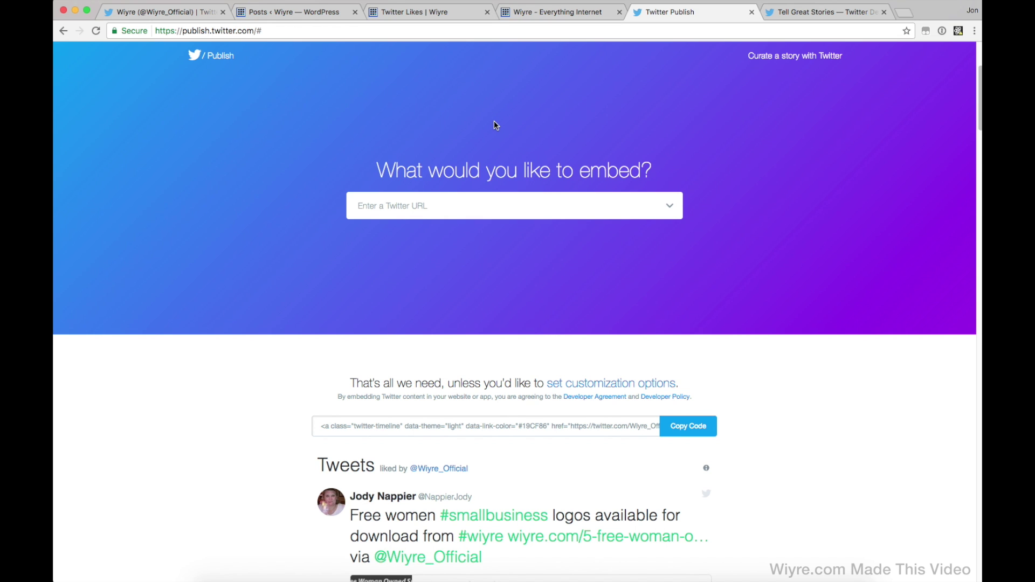
scroll(496, 125, "up", 4)
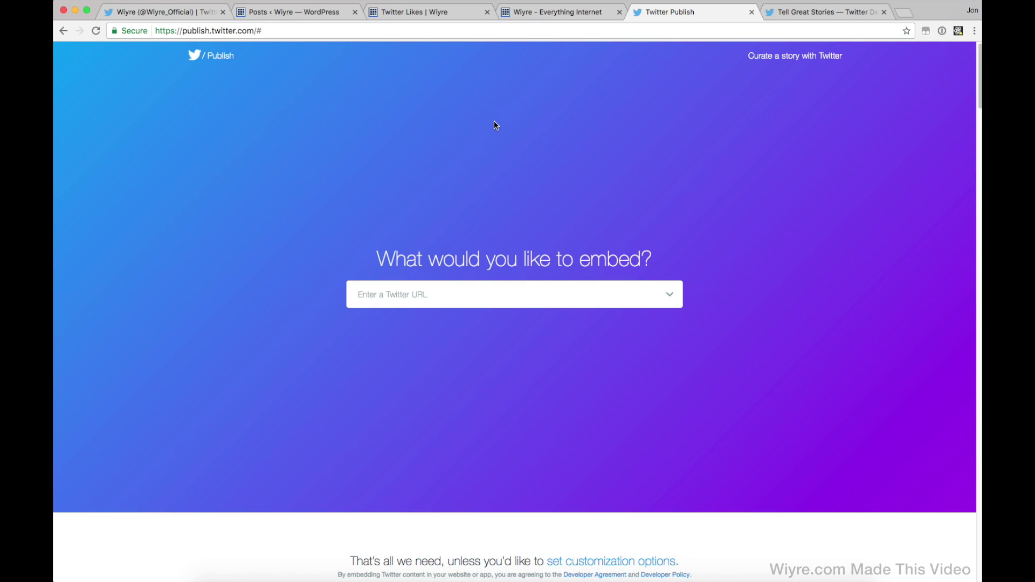